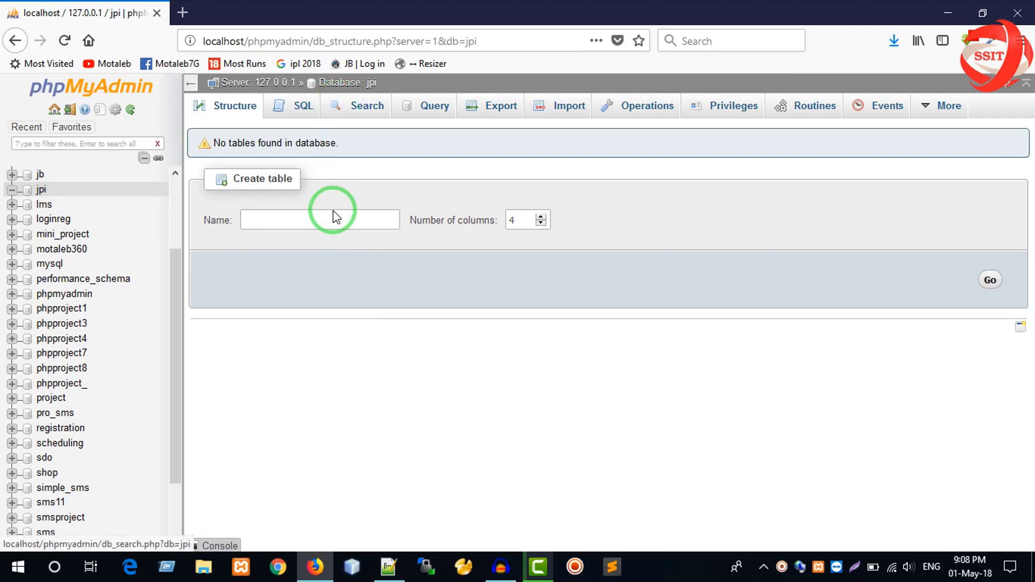
Create a new table named students with 6 columns in the jpi database.
{"action": "left_click", "coordinate": [305, 220]}
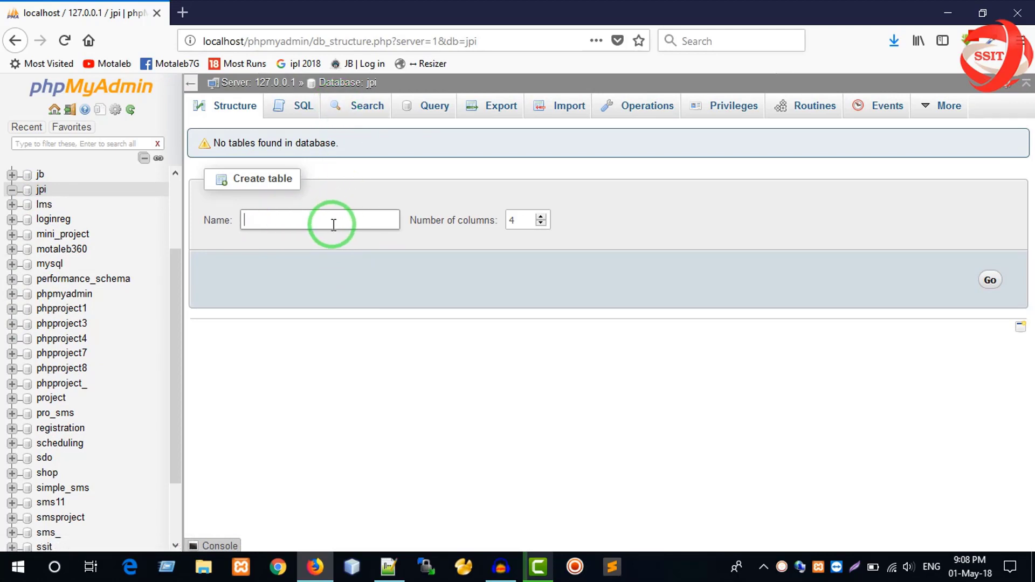
{"action": "left_click_drag", "start_coordinate": [527, 222], "coordinate": [496, 220]}
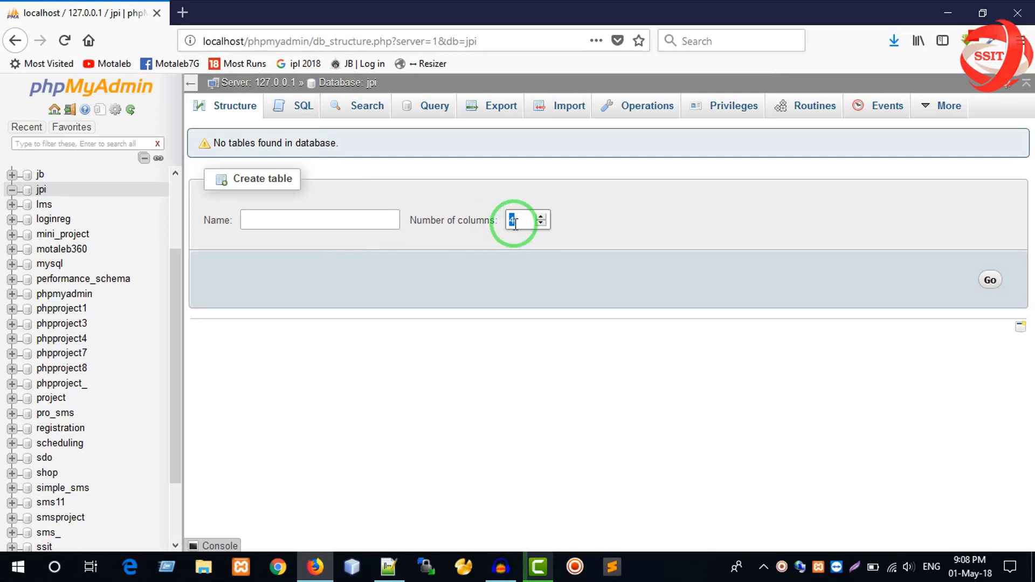
{"action": "left_click", "coordinate": [287, 221]}
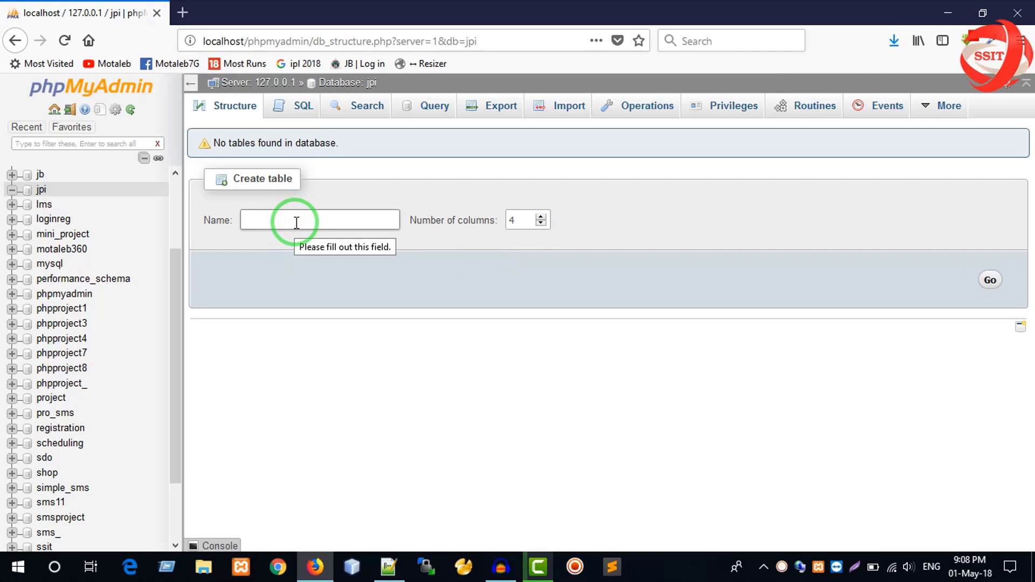
{"action": "type", "text": "studen"}
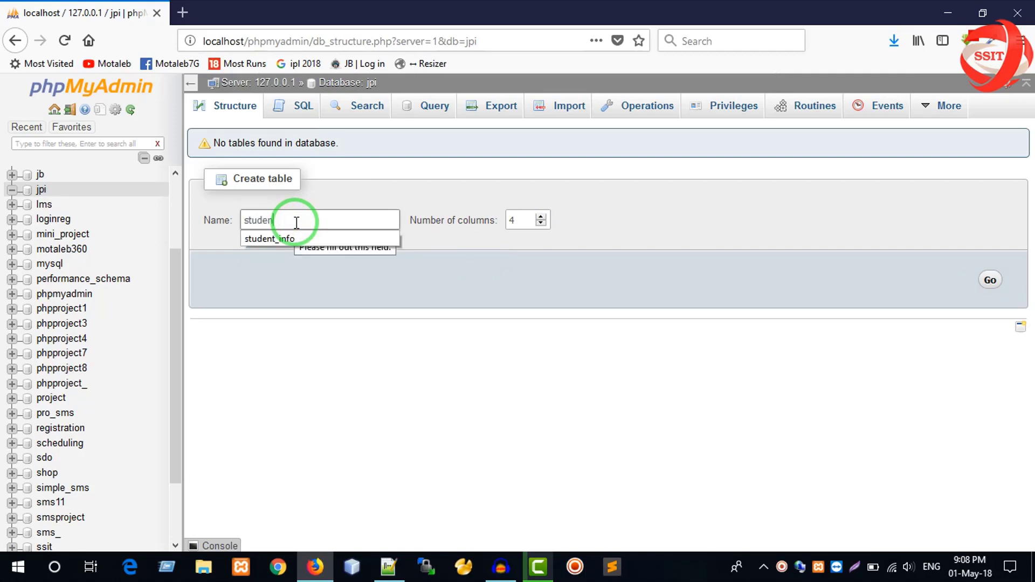
{"action": "type", "text": "ts"}
{"action": "left_click_drag", "start_coordinate": [533, 221], "coordinate": [498, 224]}
{"action": "left_click_drag", "start_coordinate": [339, 225], "coordinate": [180, 219]}
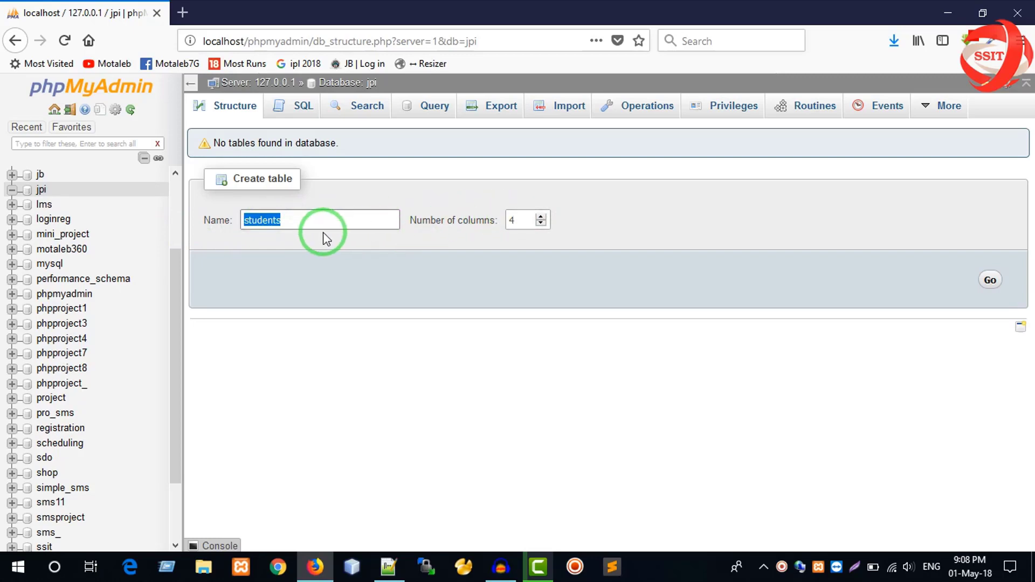
{"action": "double_click", "coordinate": [537, 220]}
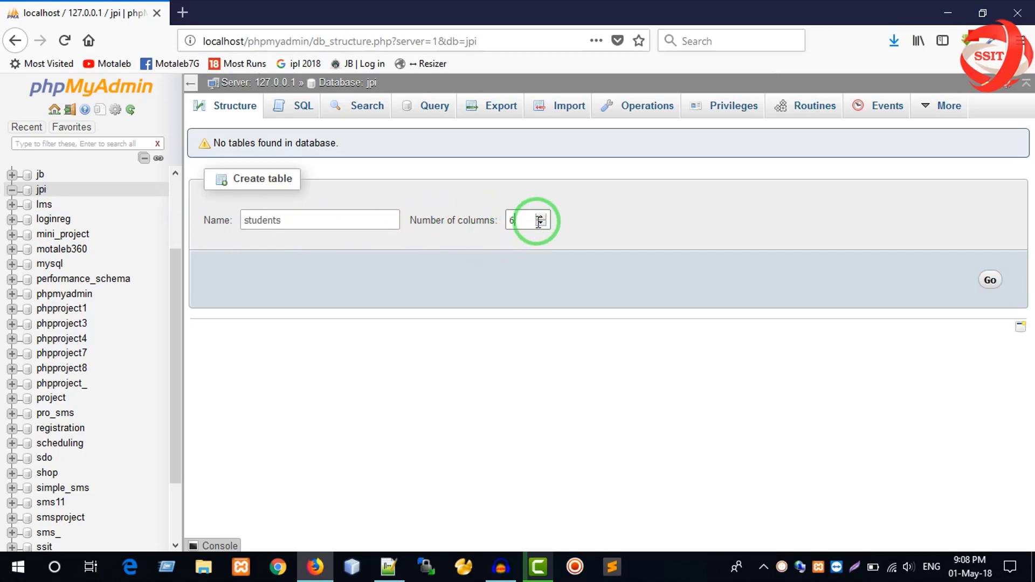
{"action": "double_click", "coordinate": [507, 220]}
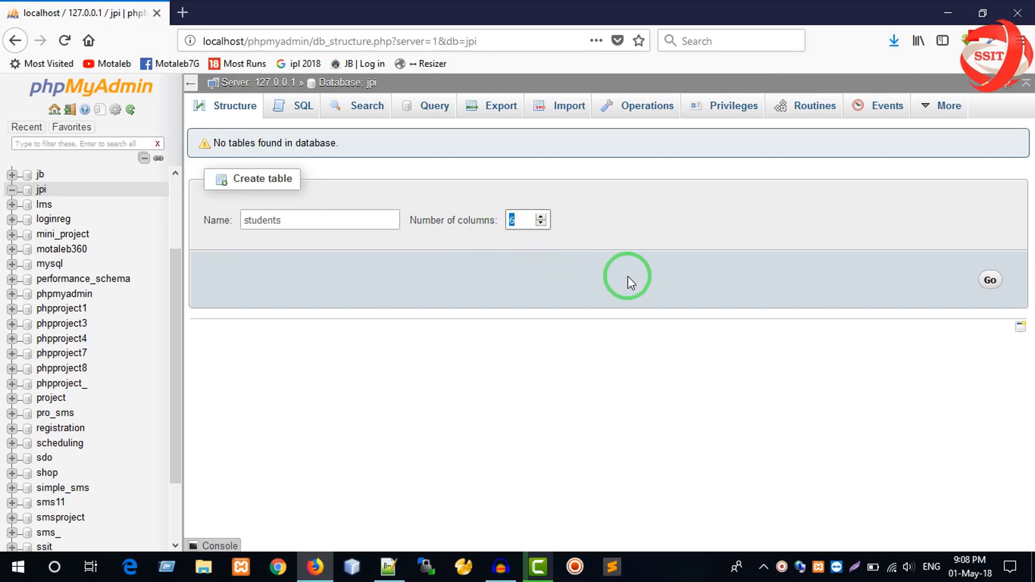
{"action": "left_click", "coordinate": [990, 281]}
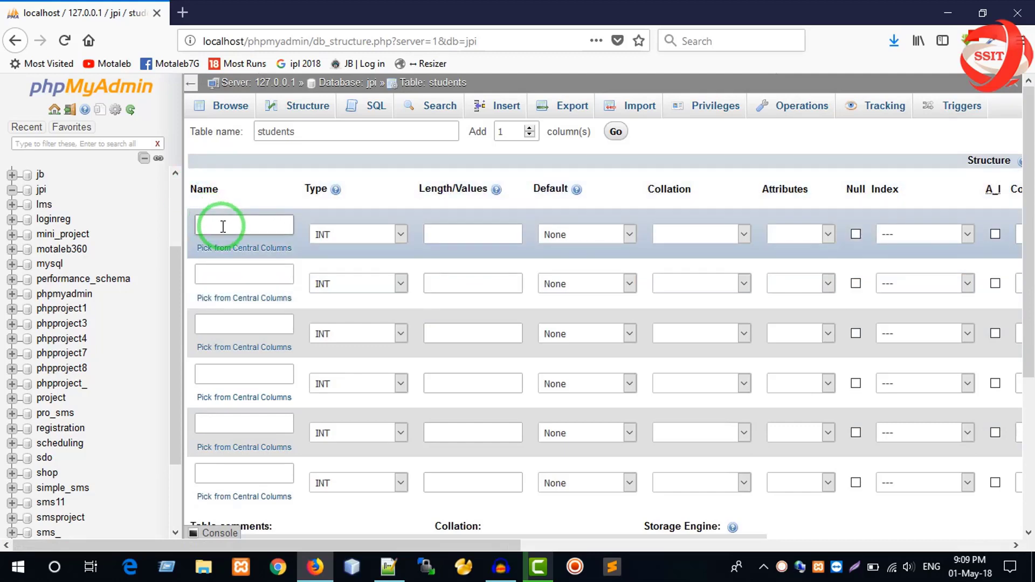
Name the first three columns of the students table id, name and roll.
{"action": "left_click", "coordinate": [222, 225]}
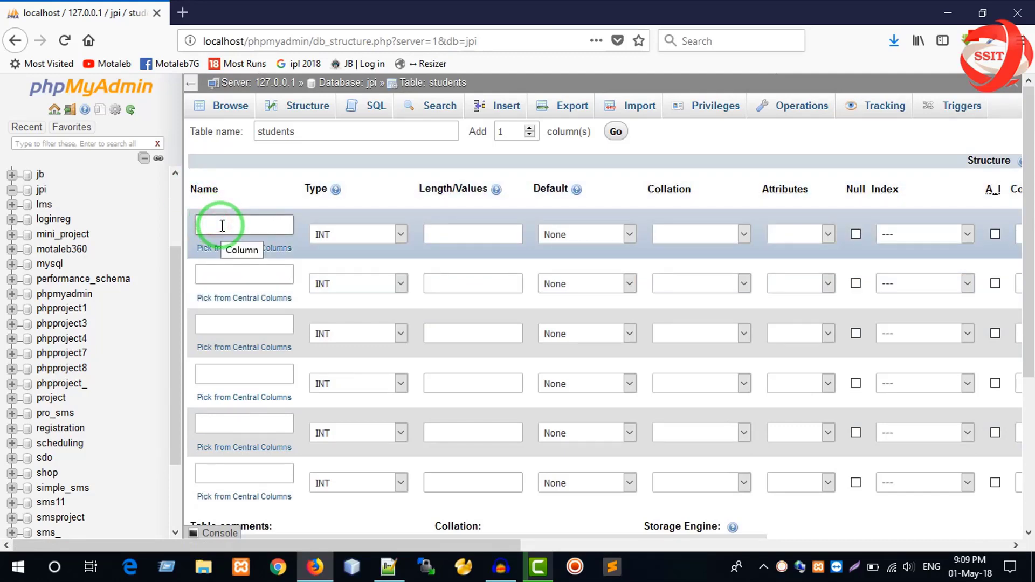
{"action": "type", "text": "id"}
{"action": "left_click", "coordinate": [215, 272]}
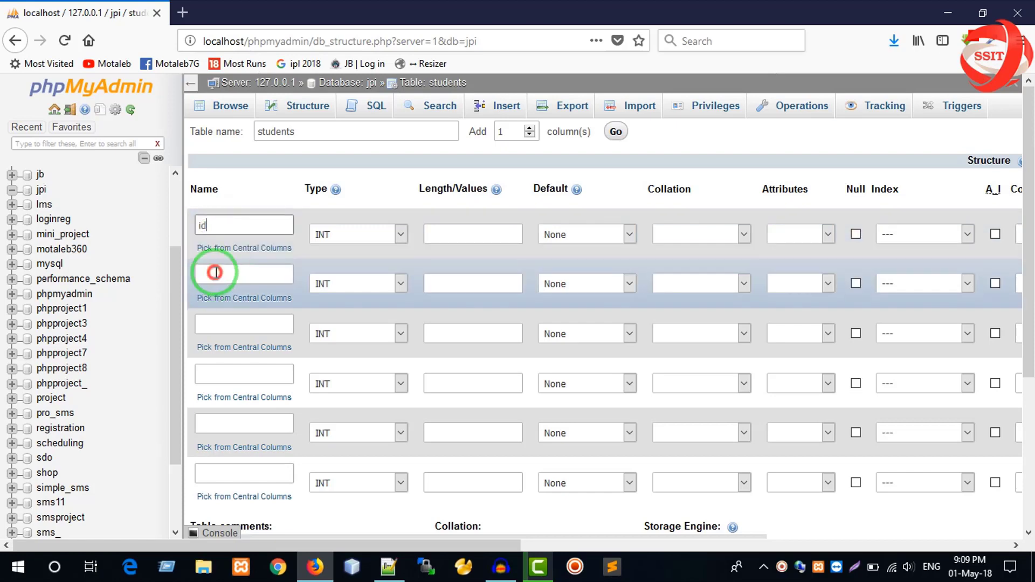
{"action": "type", "text": "name"}
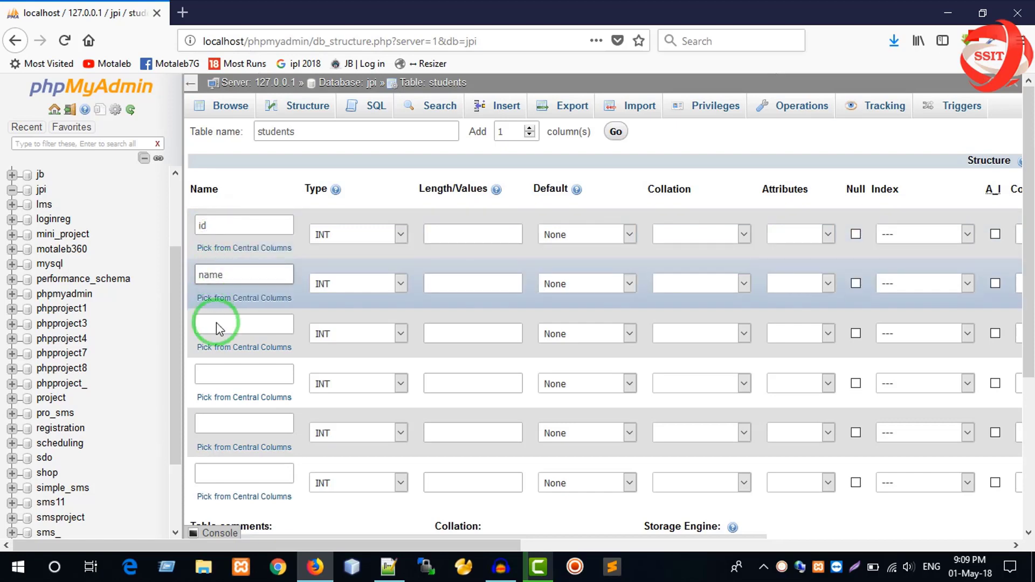
{"action": "left_click", "coordinate": [232, 325]}
{"action": "type", "text": "rol"}
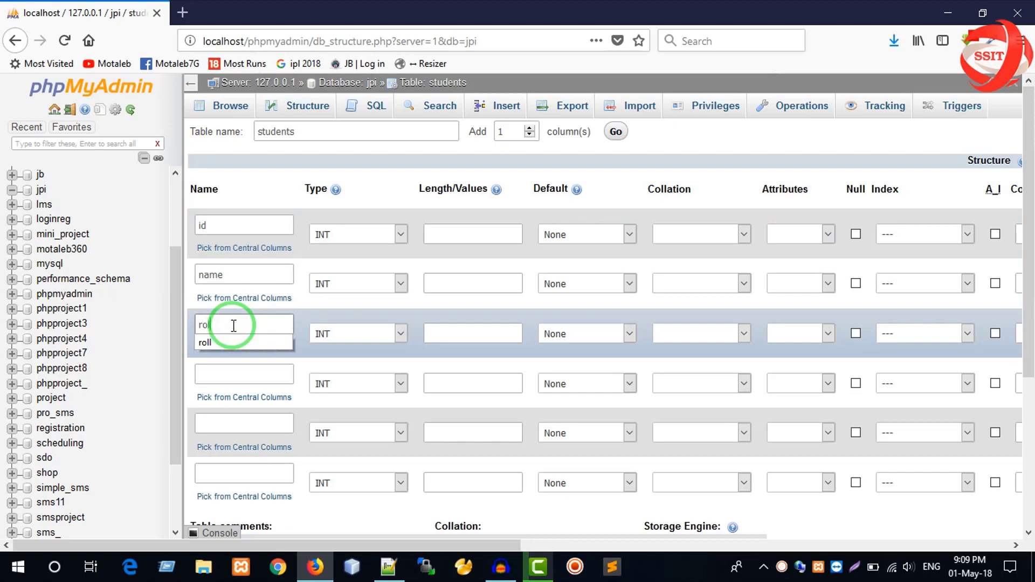
{"action": "type", "text": "l"}
Name the remaining three columns of the students table reg, dept and datetime.
{"action": "left_click", "coordinate": [225, 373]}
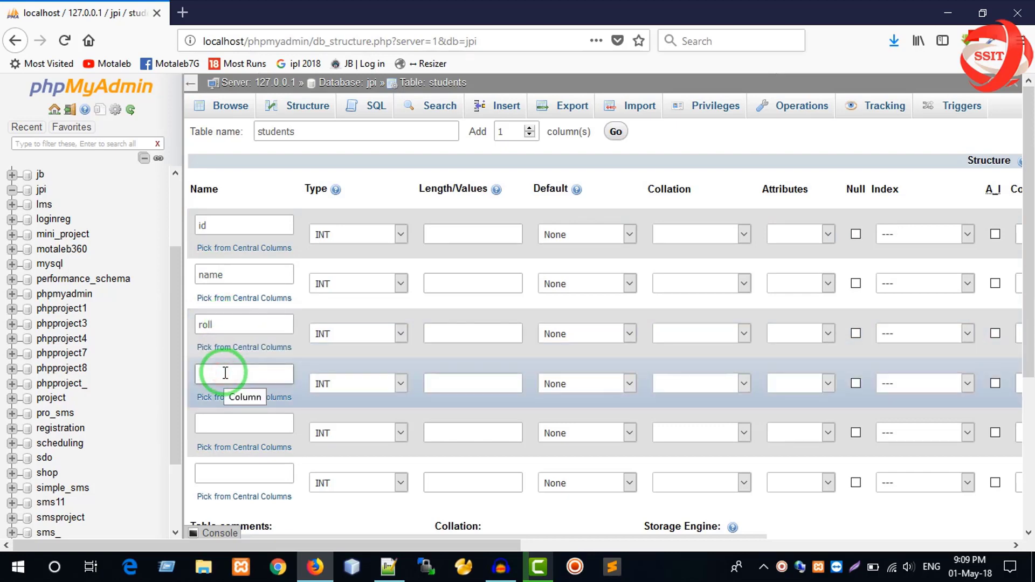
{"action": "type", "text": "reg"}
{"action": "left_click", "coordinate": [236, 427]}
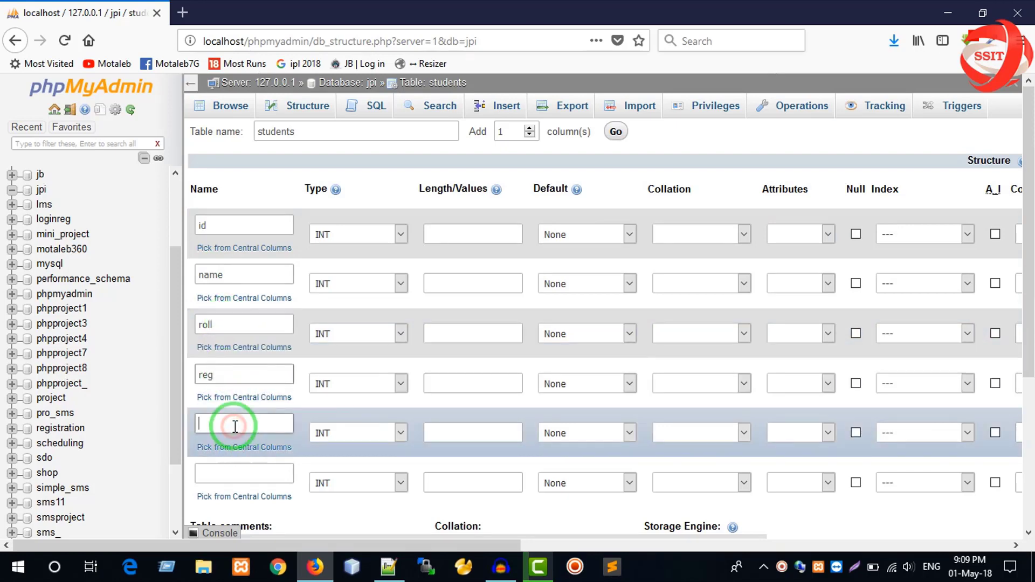
{"action": "type", "text": "dept"}
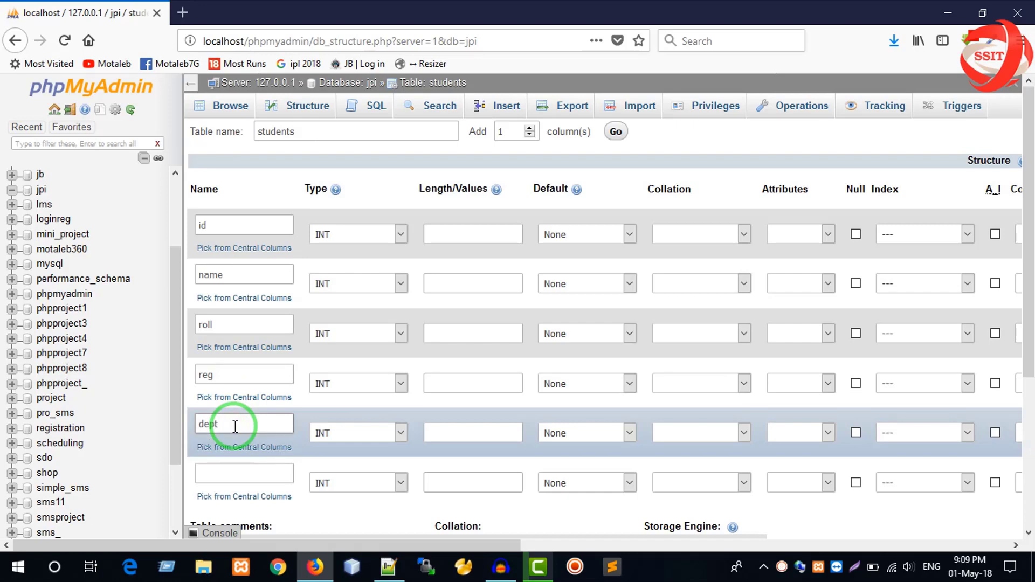
{"action": "left_click", "coordinate": [220, 467]}
{"action": "type", "text": "dat"}
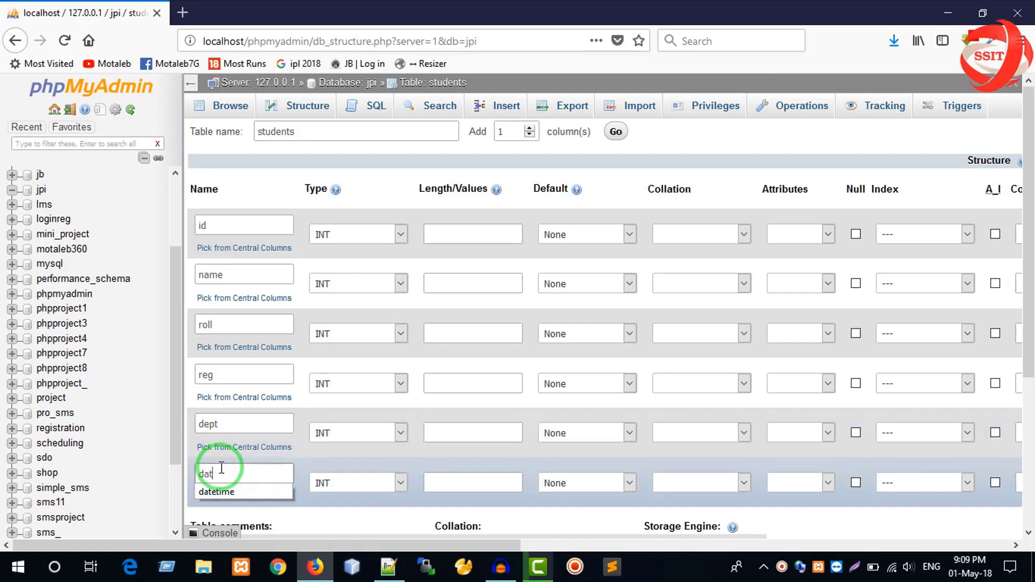
{"action": "key", "text": "Escape"}
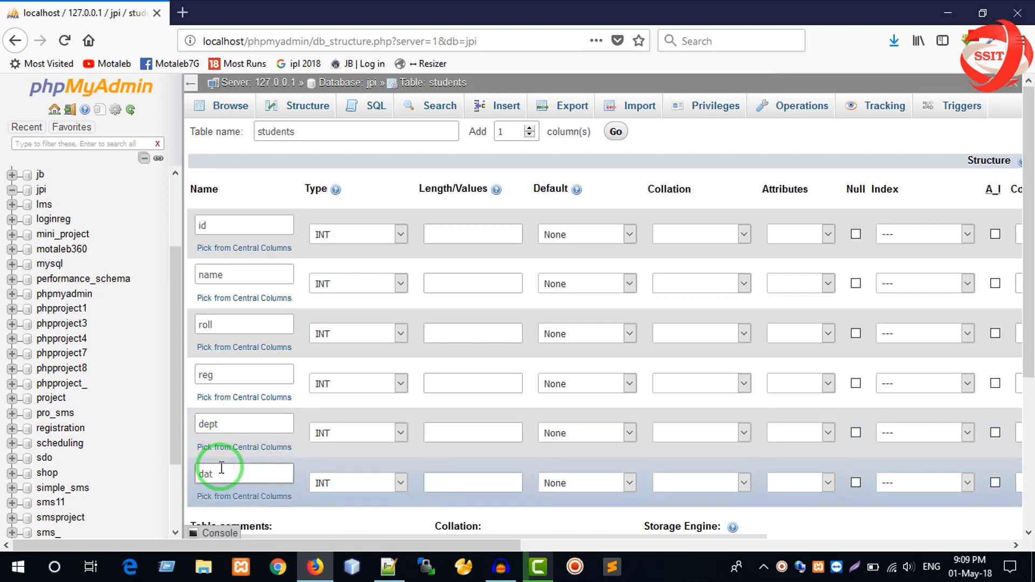
{"action": "type", "text": "tetime"}
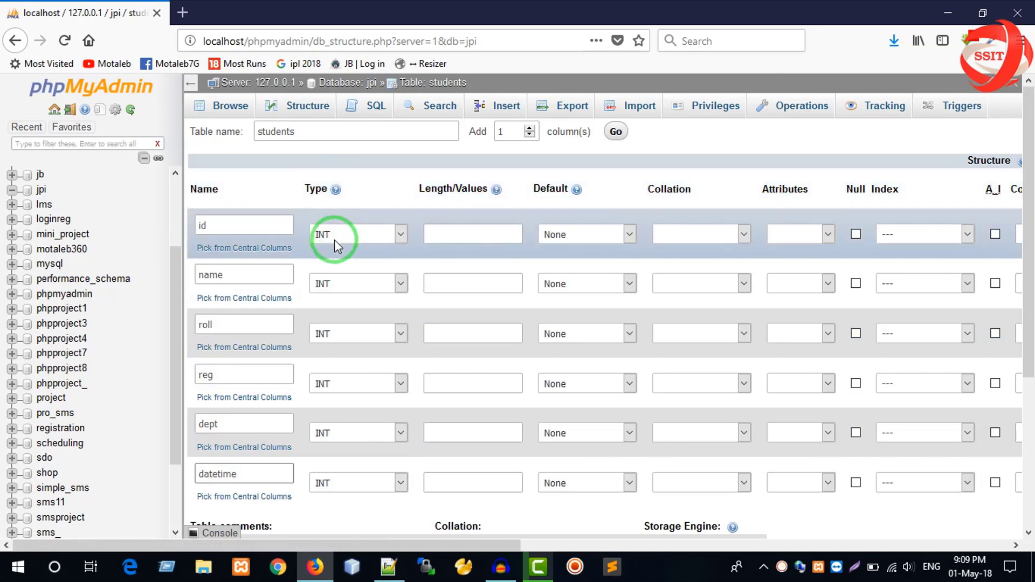
Look through the data types available for the id column, including the numeric, date and time, and string types.
{"action": "left_click", "coordinate": [334, 234]}
{"action": "scroll", "coordinate": [347, 393], "scroll_direction": "down", "scroll_amount": 4}
{"action": "scroll", "coordinate": [343, 435], "scroll_direction": "up", "scroll_amount": 4}
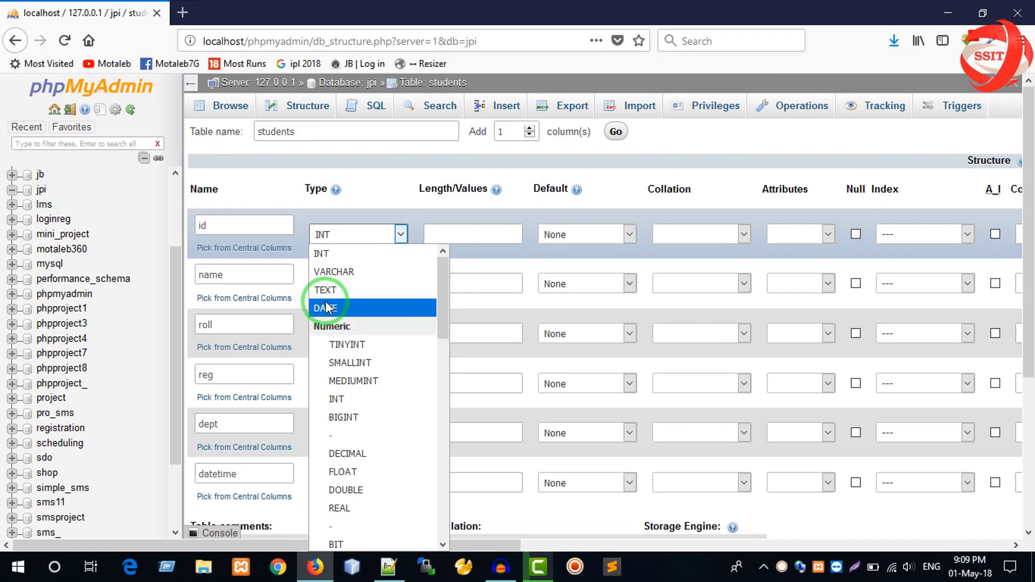
{"action": "scroll", "coordinate": [351, 363], "scroll_direction": "down", "scroll_amount": 2}
{"action": "scroll", "coordinate": [352, 362], "scroll_direction": "down", "scroll_amount": 4}
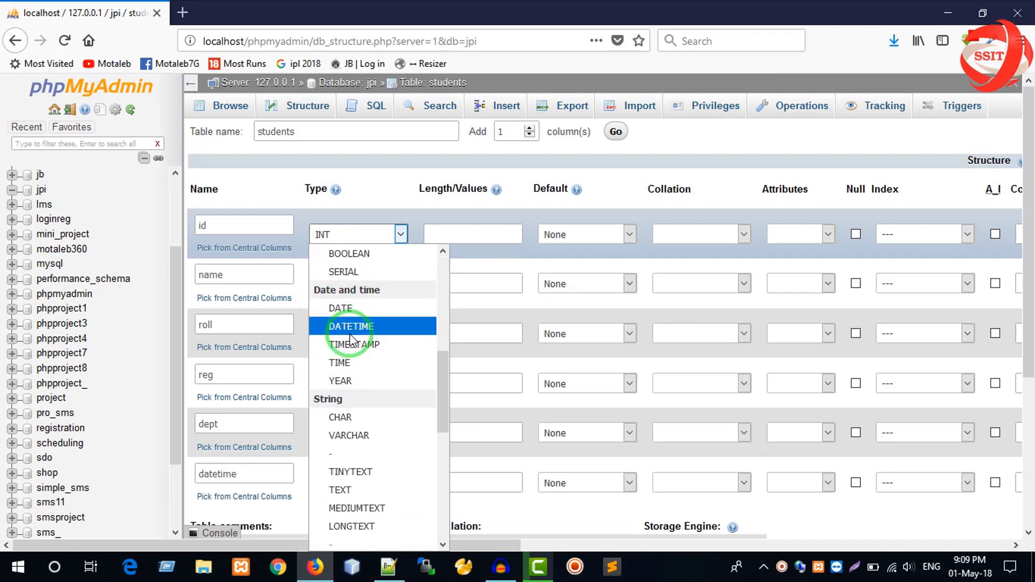
{"action": "scroll", "coordinate": [348, 377], "scroll_direction": "down", "scroll_amount": 1}
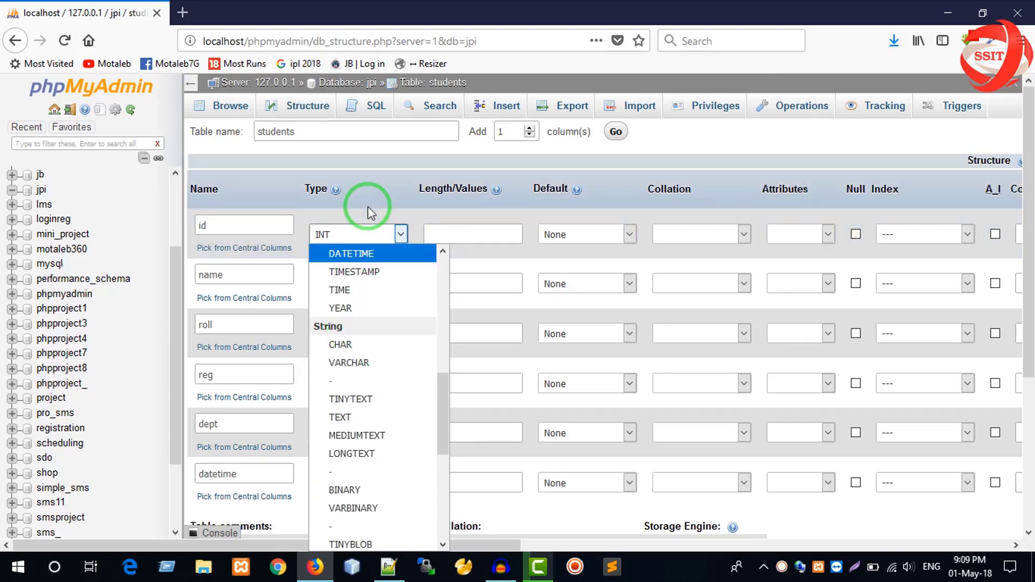
{"action": "left_click", "coordinate": [368, 206]}
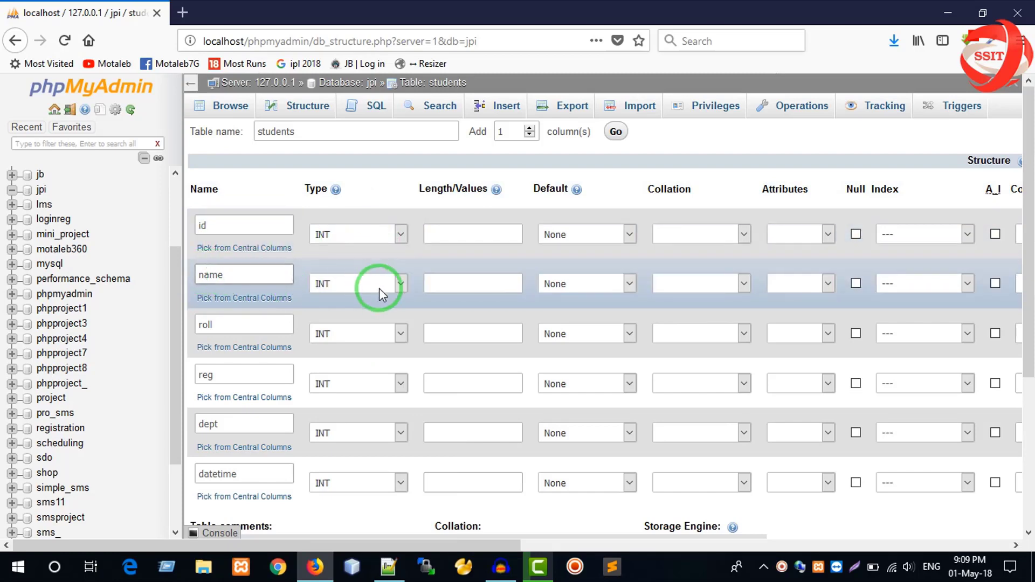
Set the data type of the name and dept columns to VARCHAR.
{"action": "left_click", "coordinate": [374, 282]}
{"action": "left_click", "coordinate": [356, 321]}
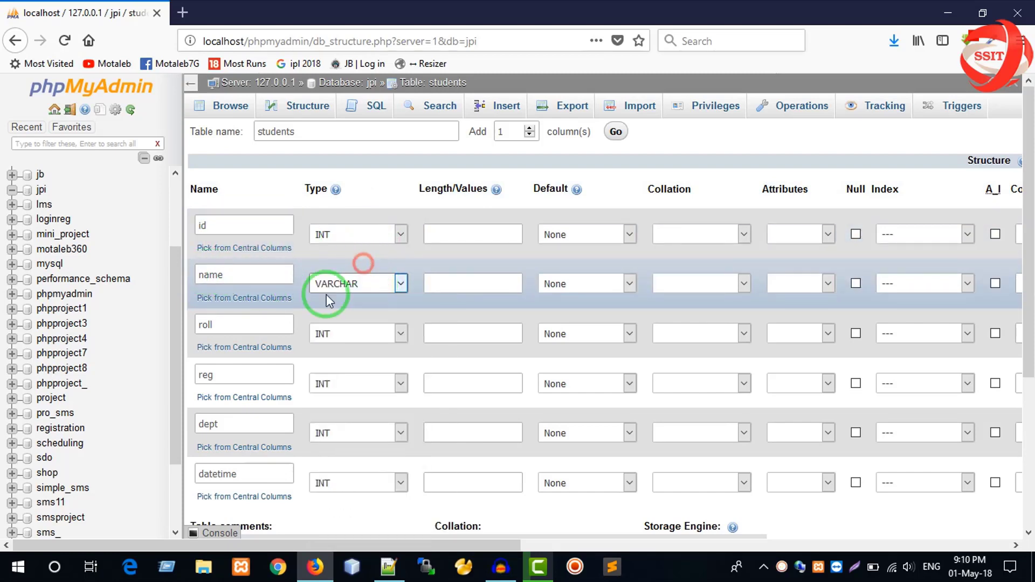
{"action": "left_click", "coordinate": [347, 343]}
{"action": "left_click", "coordinate": [342, 335]}
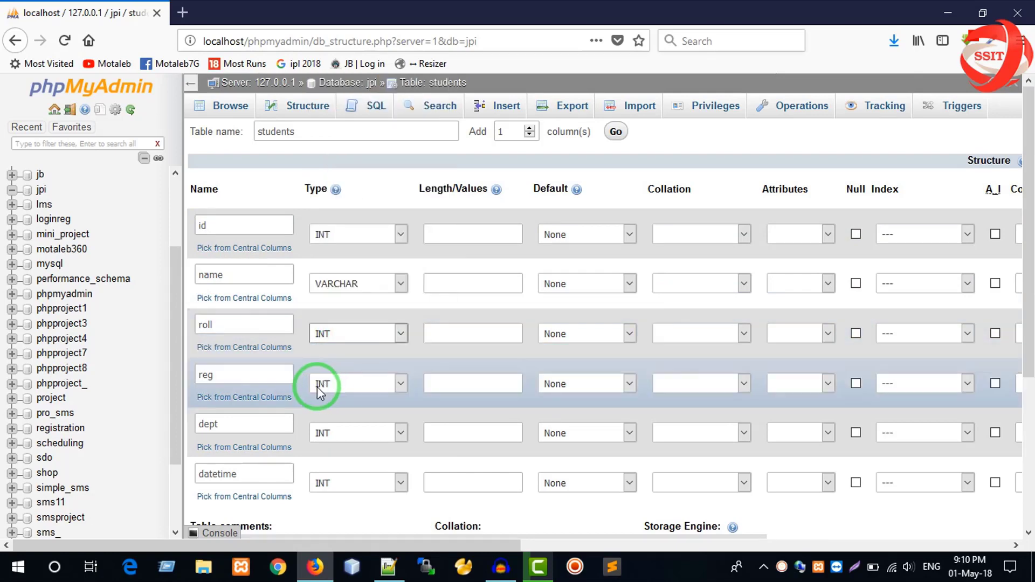
{"action": "scroll", "coordinate": [343, 402], "scroll_direction": "down", "scroll_amount": 3}
{"action": "left_click", "coordinate": [338, 347]}
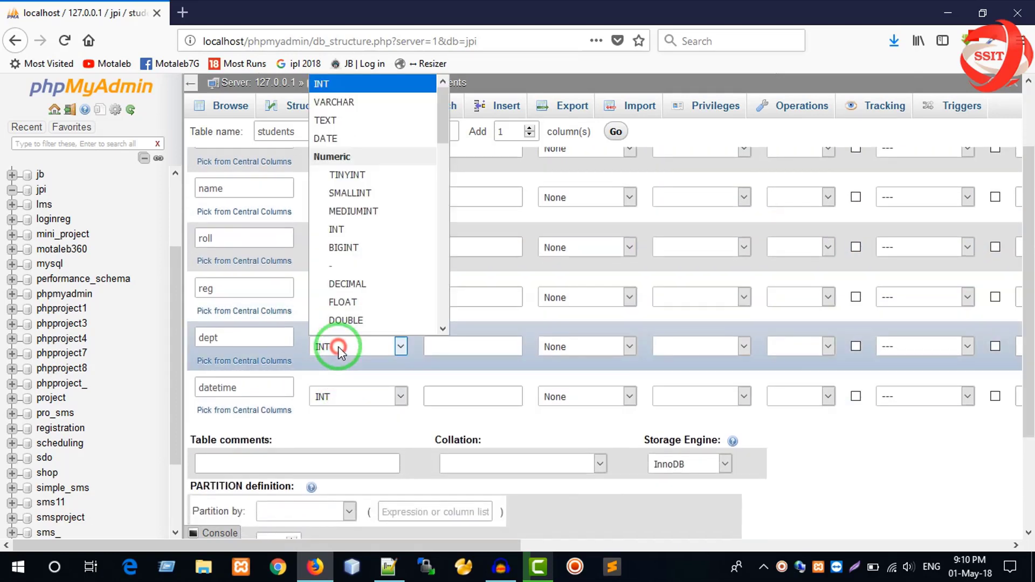
{"action": "key", "text": "Down"}
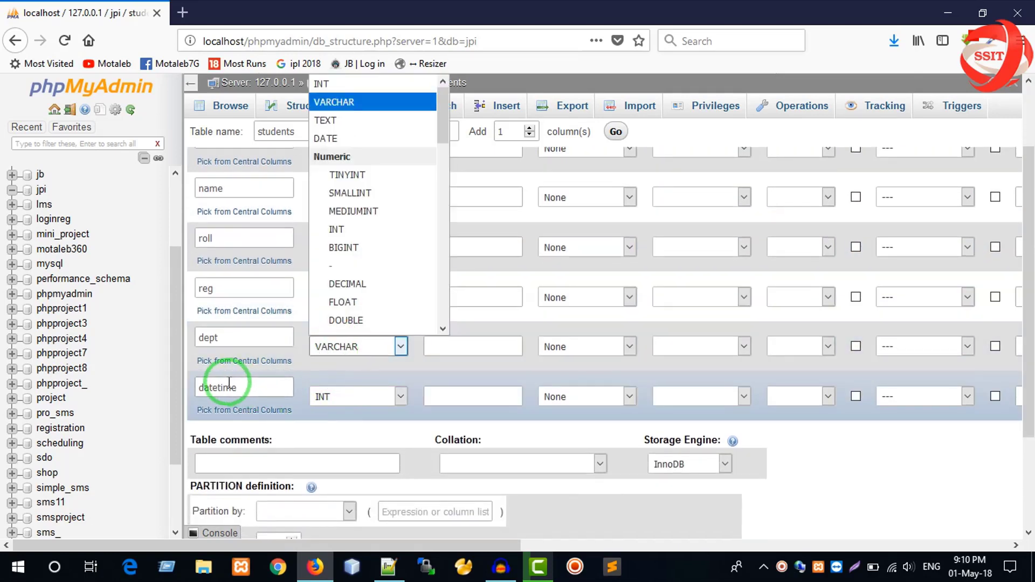
Set the data type of the datetime column to TIMESTAMP.
{"action": "left_click", "coordinate": [345, 401]}
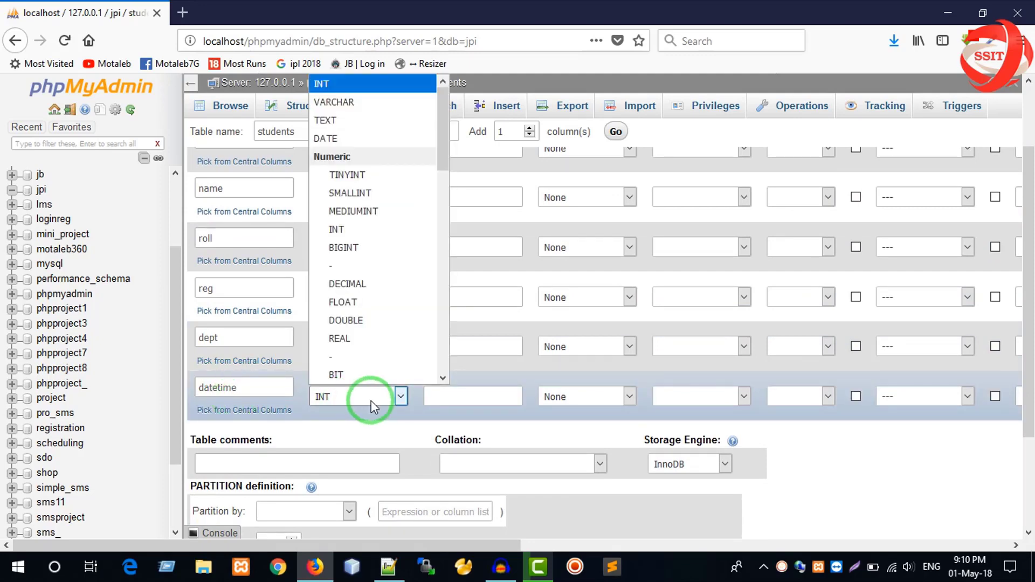
{"action": "key", "text": "Down"}
{"action": "key", "text": "Down"}
{"action": "key", "text": "Down"}
{"action": "key", "text": "Down"}
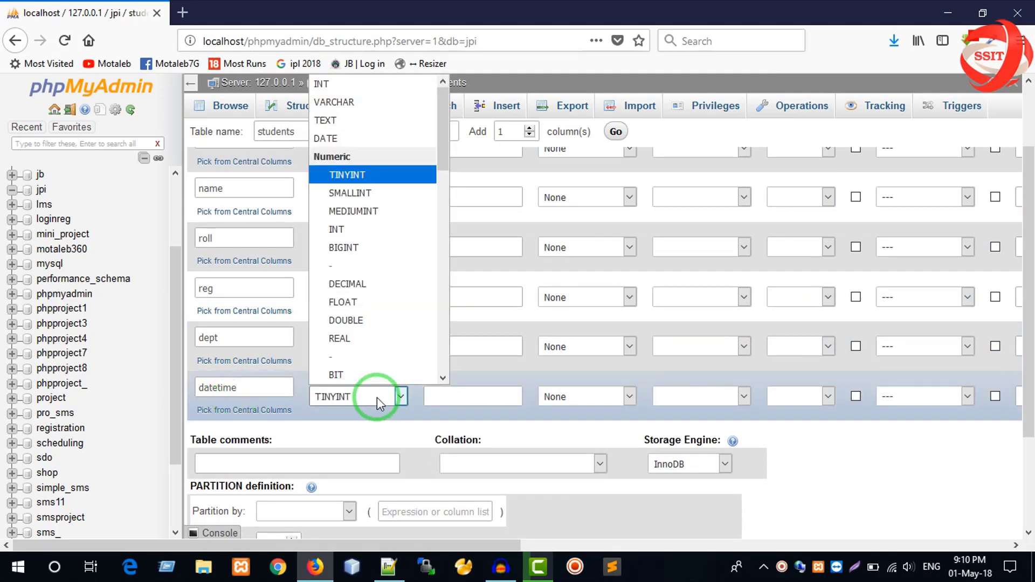
{"action": "key", "text": "Down"}
{"action": "key", "text": "Down"}
{"action": "key", "text": "Down"}
{"action": "key", "text": "Down"}
{"action": "key", "text": "Down"}
{"action": "key", "text": "Down"}
{"action": "key", "text": "Down"}
{"action": "key", "text": "Down"}
{"action": "key", "text": "Down"}
{"action": "key", "text": "Down"}
{"action": "key", "text": "Down"}
{"action": "key", "text": "Down"}
{"action": "key", "text": "Down"}
{"action": "key", "text": "Down"}
{"action": "key", "text": "Down"}
{"action": "key", "text": "Up"}
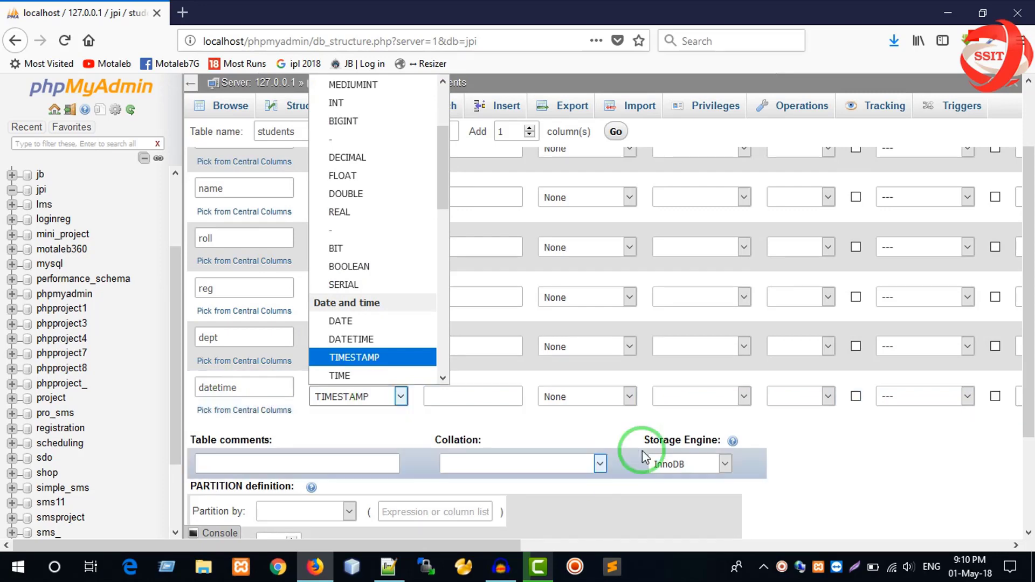
{"action": "left_click", "coordinate": [346, 400]}
Set the length of the id column to 4 and of the name column to 50.
{"action": "scroll", "coordinate": [356, 421], "scroll_direction": "up", "scroll_amount": 2}
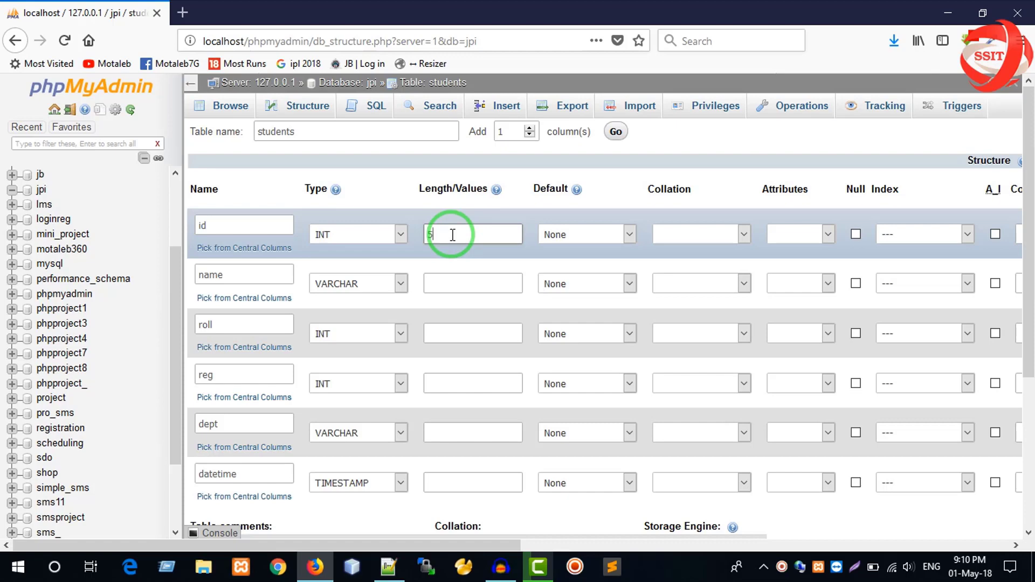
{"action": "left_click_drag", "start_coordinate": [450, 233], "coordinate": [422, 234]}
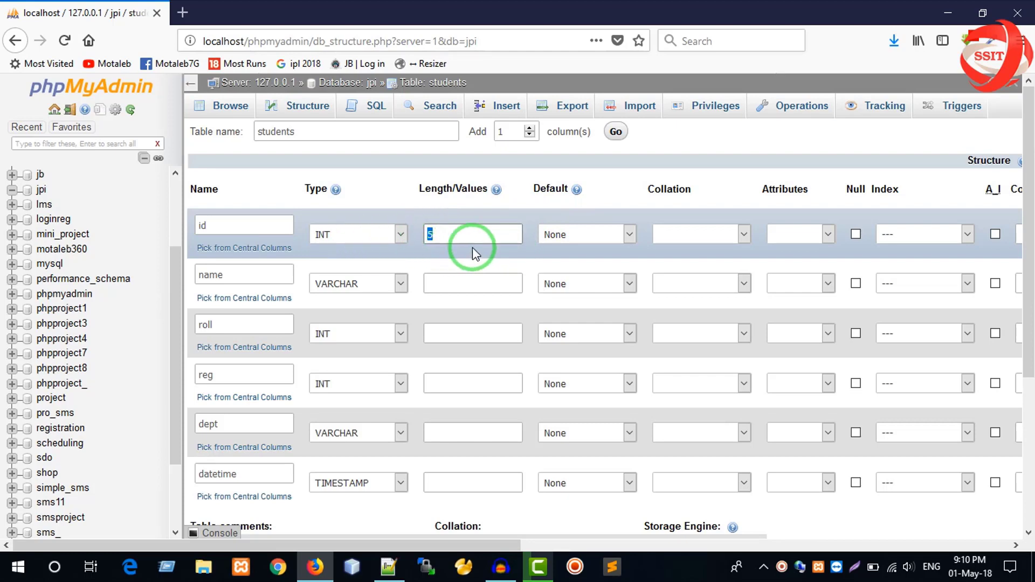
{"action": "type", "text": "4"}
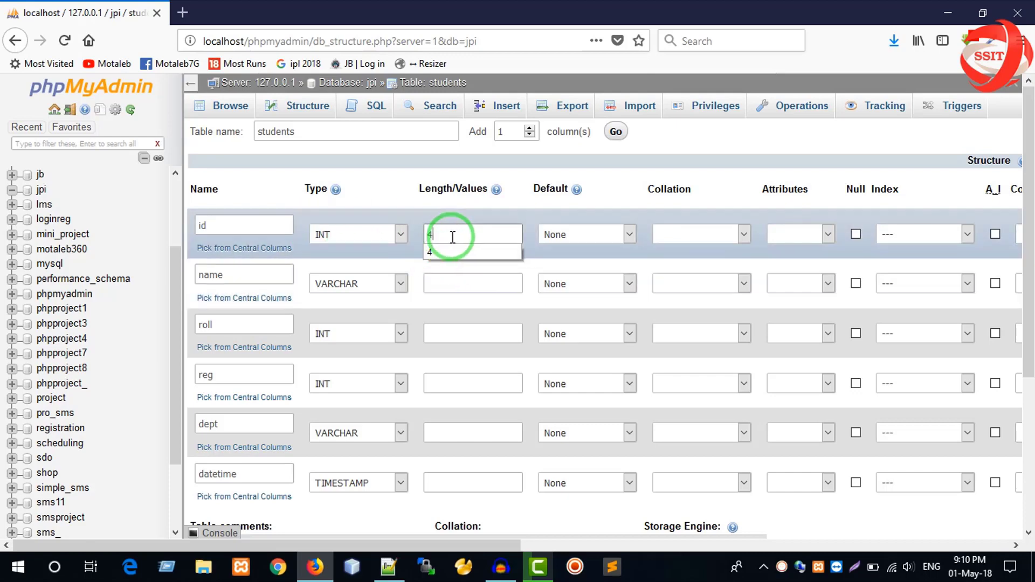
{"action": "left_click", "coordinate": [438, 235]}
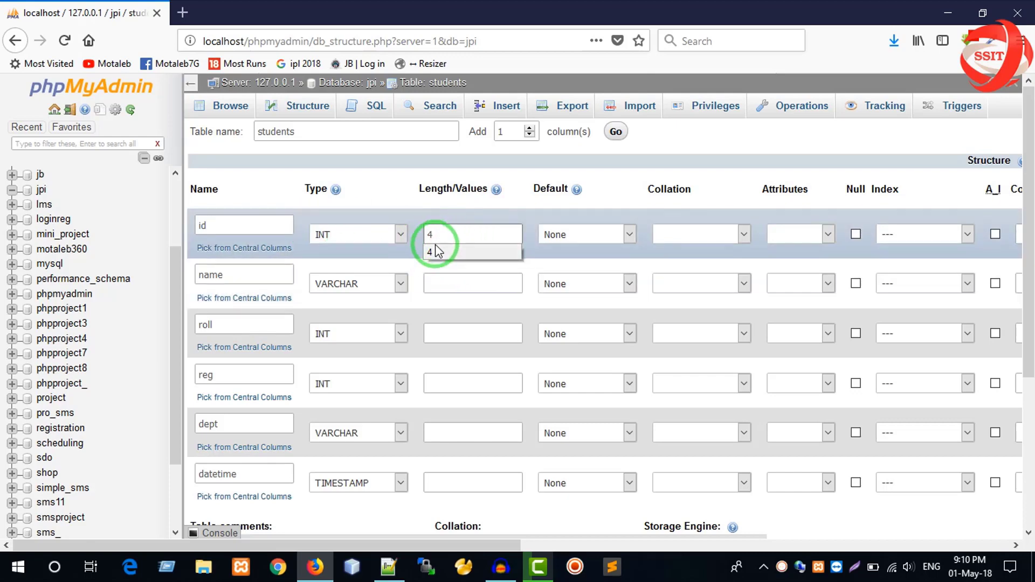
{"action": "left_click", "coordinate": [443, 282]}
{"action": "type", "text": "50"}
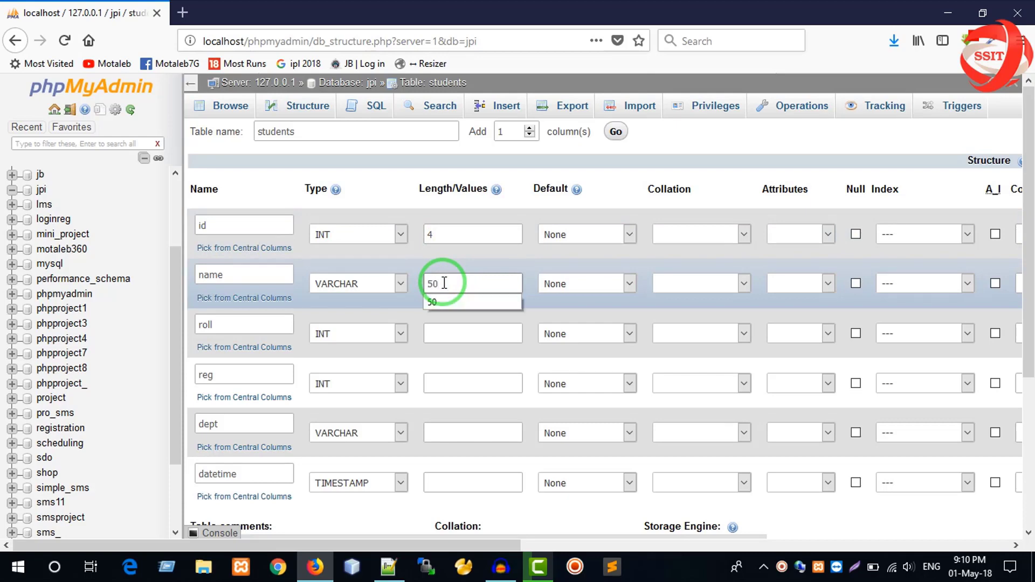
Set the lengths of the roll and reg columns to 6 and of the dept column to 20.
{"action": "left_click", "coordinate": [452, 332]}
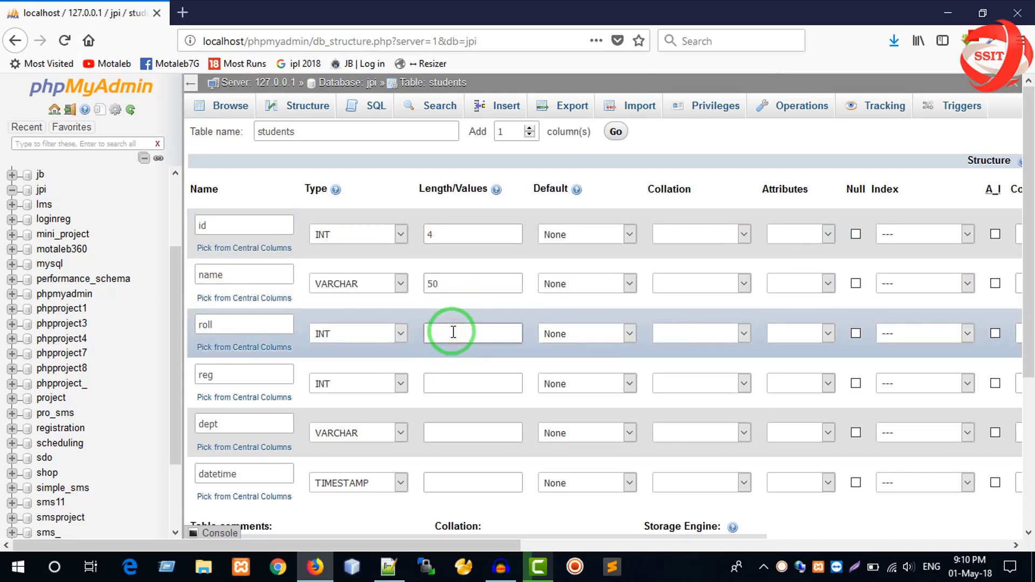
{"action": "type", "text": "6"}
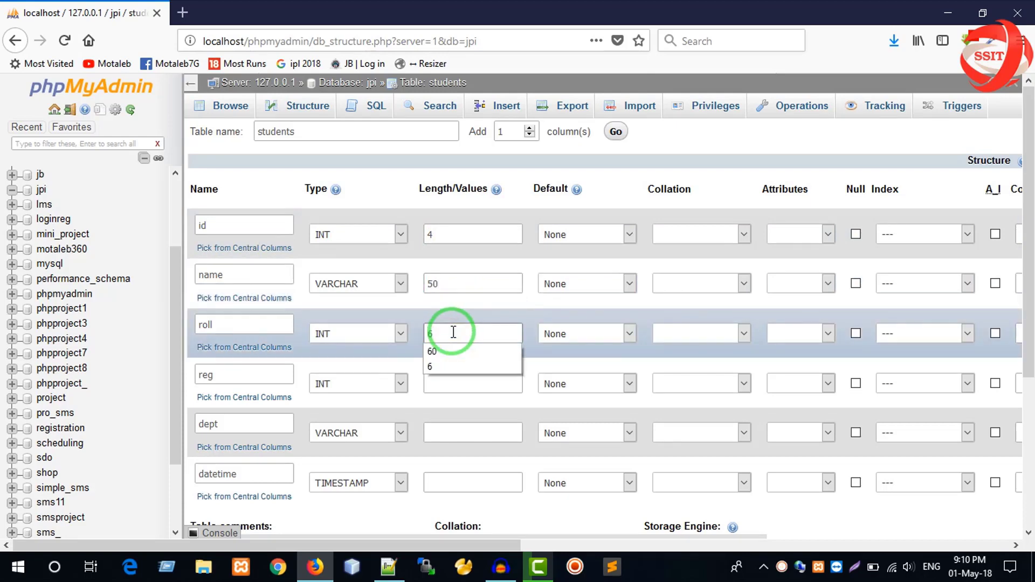
{"action": "left_click", "coordinate": [454, 386]}
{"action": "type", "text": "6"}
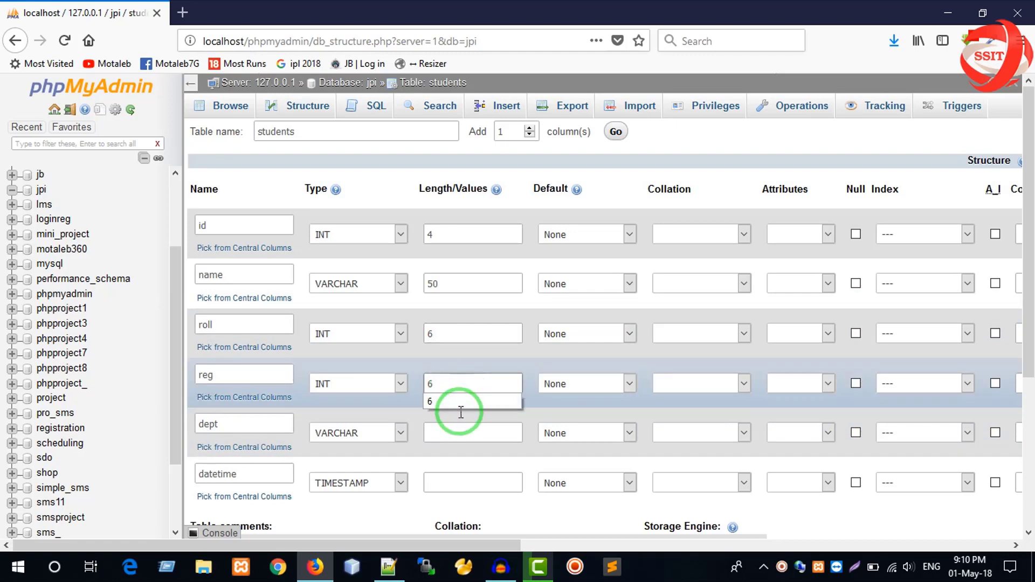
{"action": "left_click", "coordinate": [456, 431]}
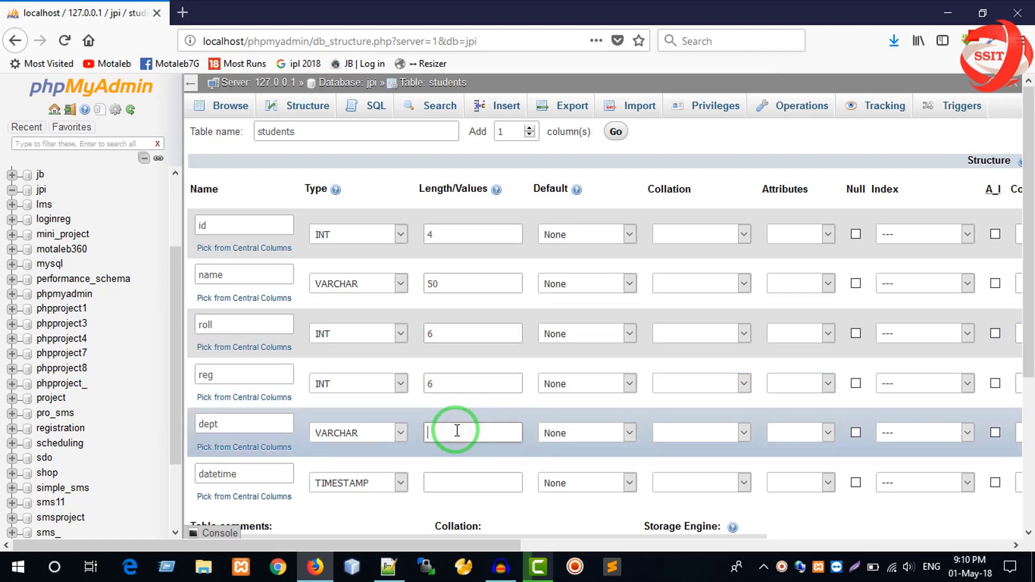
{"action": "type", "text": "20"}
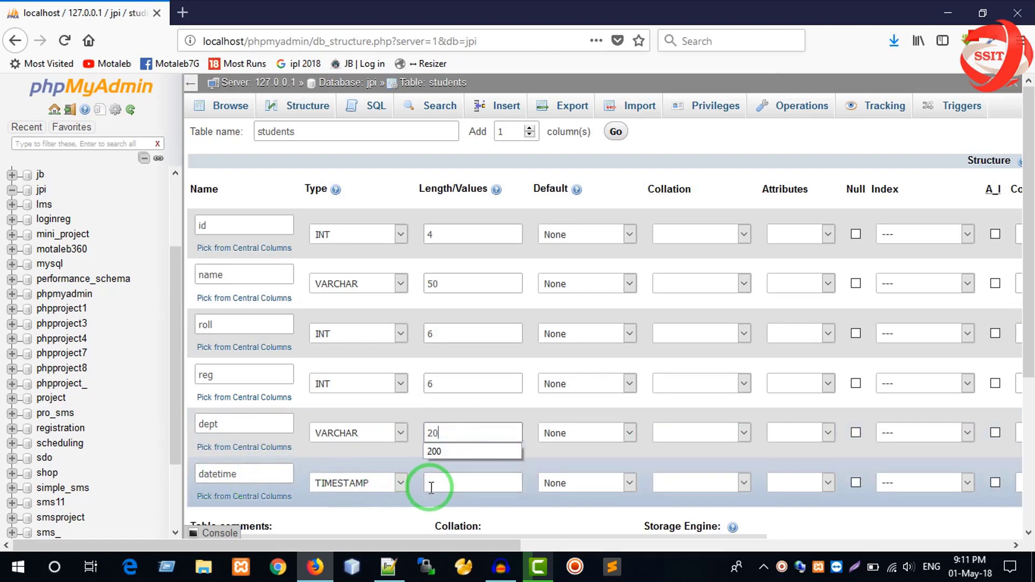
{"action": "left_click", "coordinate": [461, 488]}
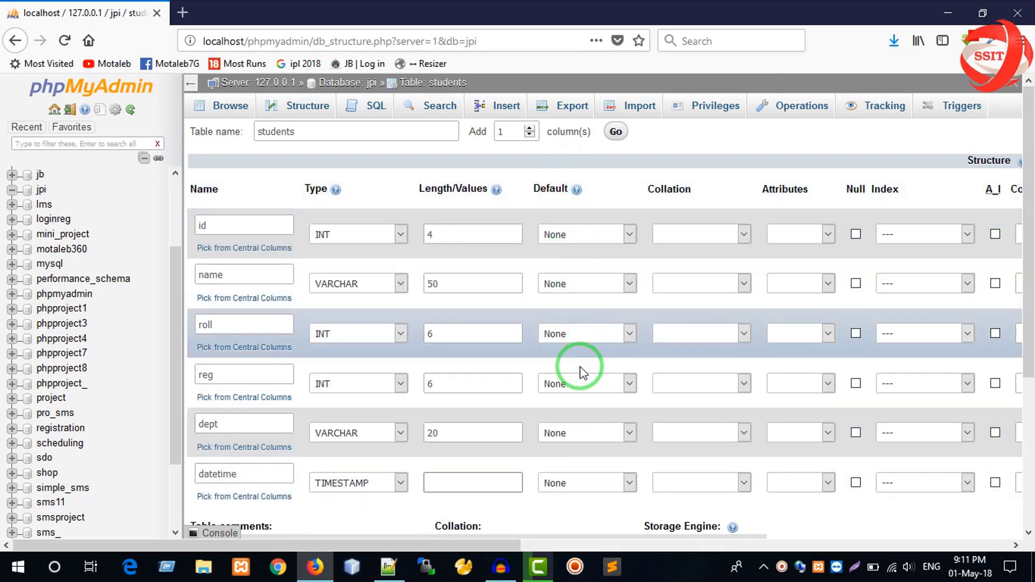
Set the default value of the datetime column to CURRENT_TIMESTAMP.
{"action": "left_click", "coordinate": [562, 244]}
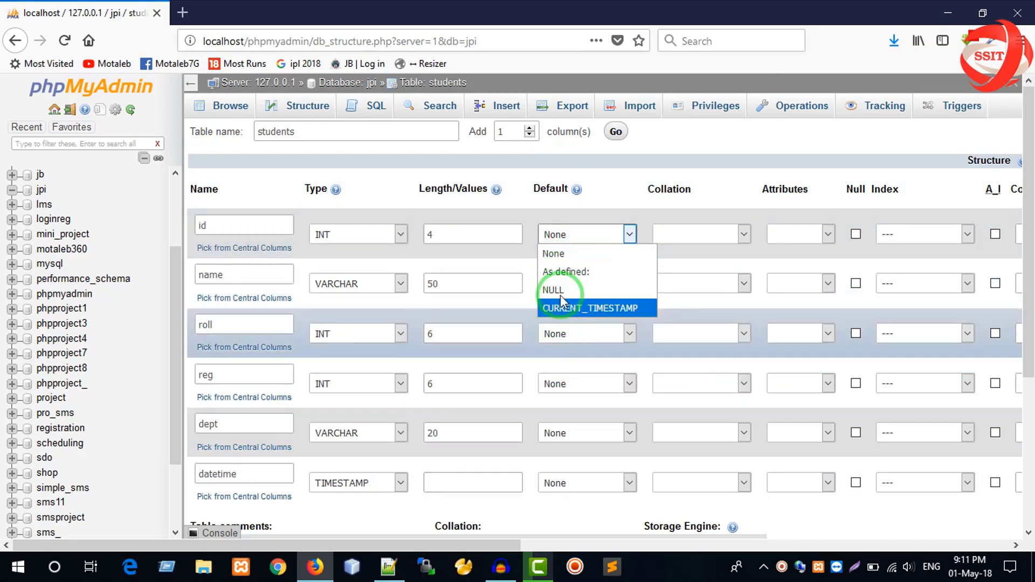
{"action": "left_click", "coordinate": [516, 196]}
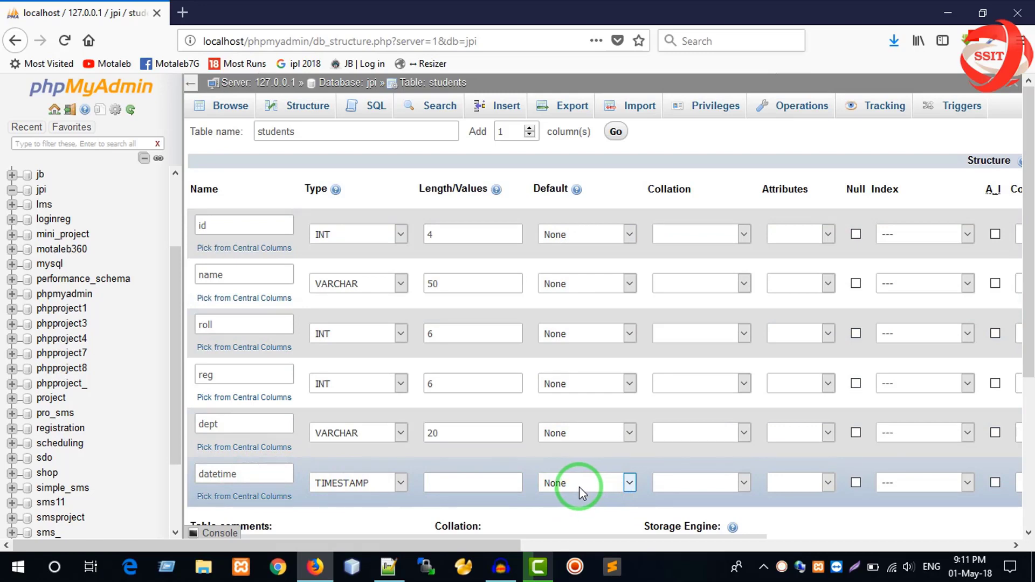
{"action": "left_click", "coordinate": [578, 487]}
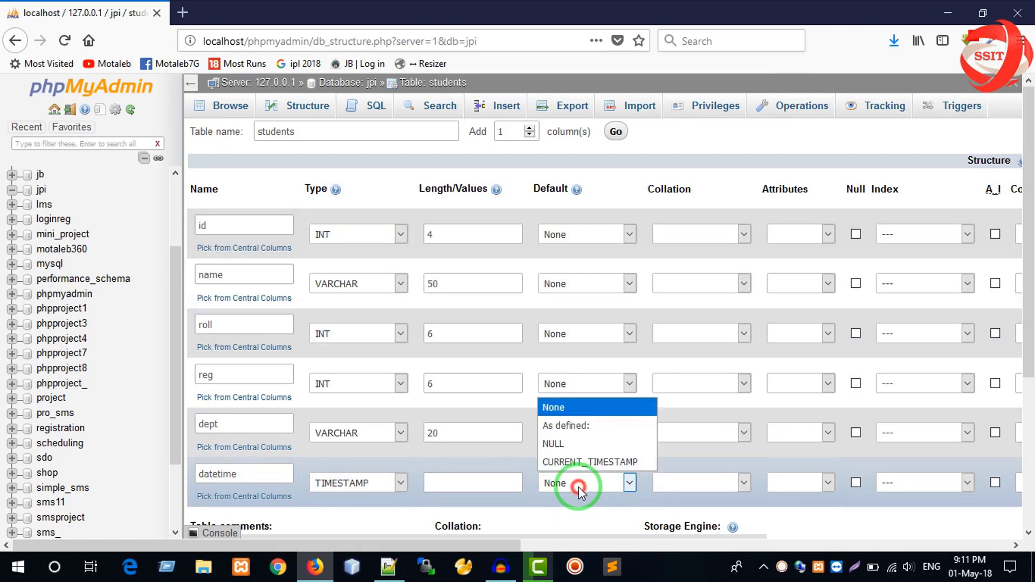
{"action": "left_click", "coordinate": [582, 463]}
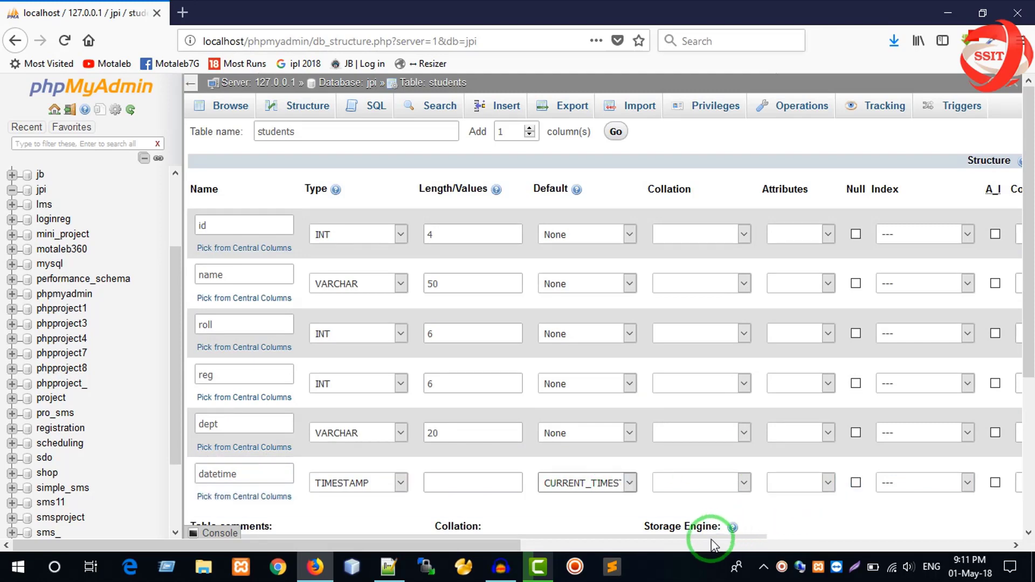
Make the id column the PRIMARY index and enable auto-increment for it.
{"action": "left_click_drag", "start_coordinate": [506, 542], "coordinate": [646, 546]}
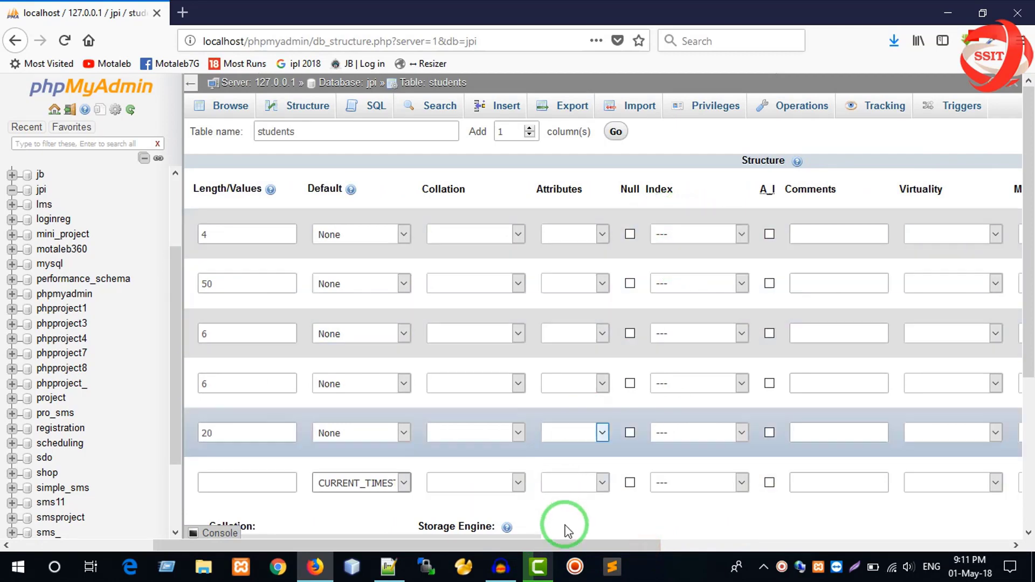
{"action": "left_click_drag", "start_coordinate": [606, 543], "coordinate": [626, 545]}
{"action": "left_click_drag", "start_coordinate": [539, 536], "coordinate": [612, 532]}
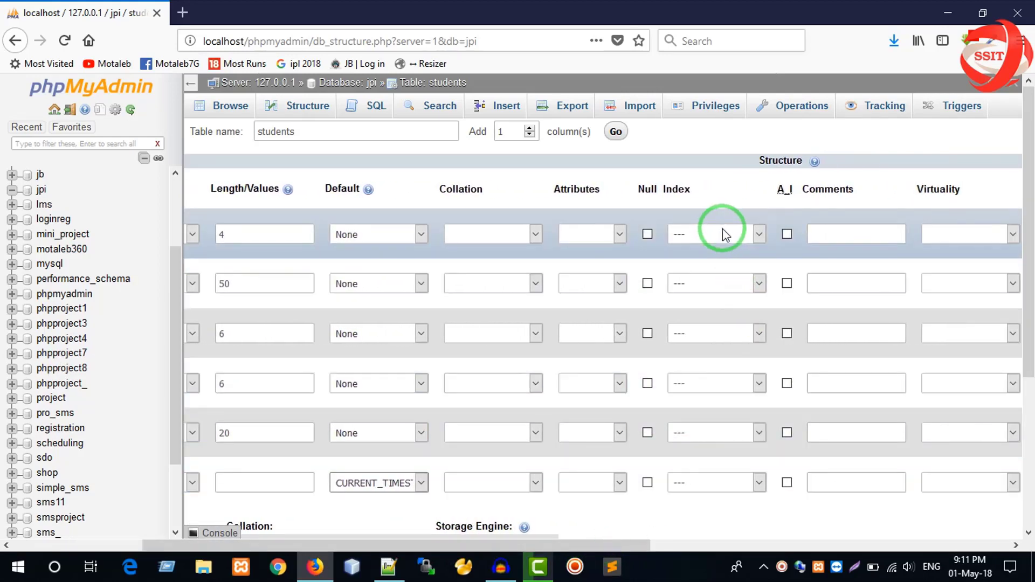
{"action": "left_click", "coordinate": [723, 234]}
{"action": "left_click", "coordinate": [694, 268]}
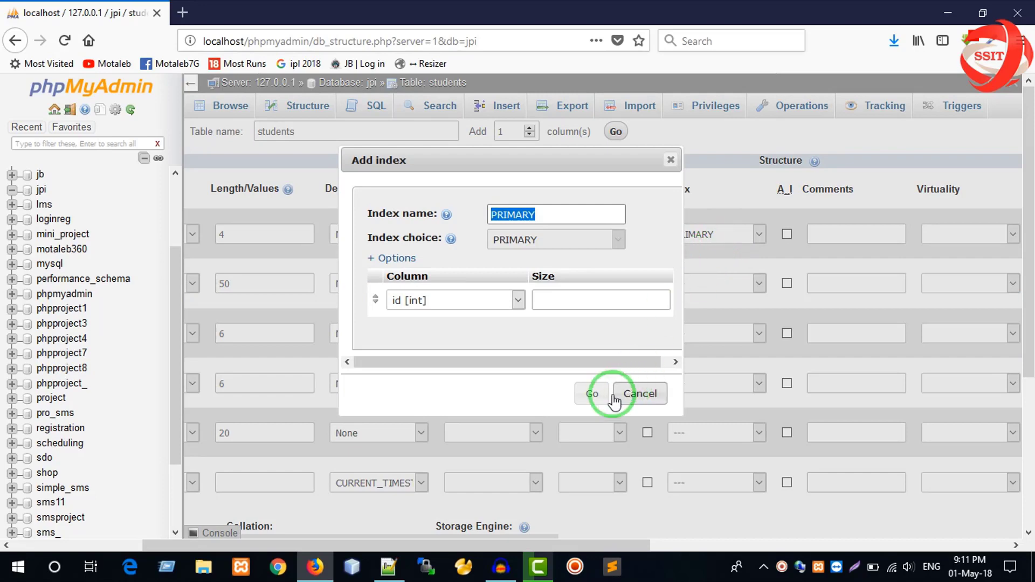
{"action": "left_click", "coordinate": [592, 396]}
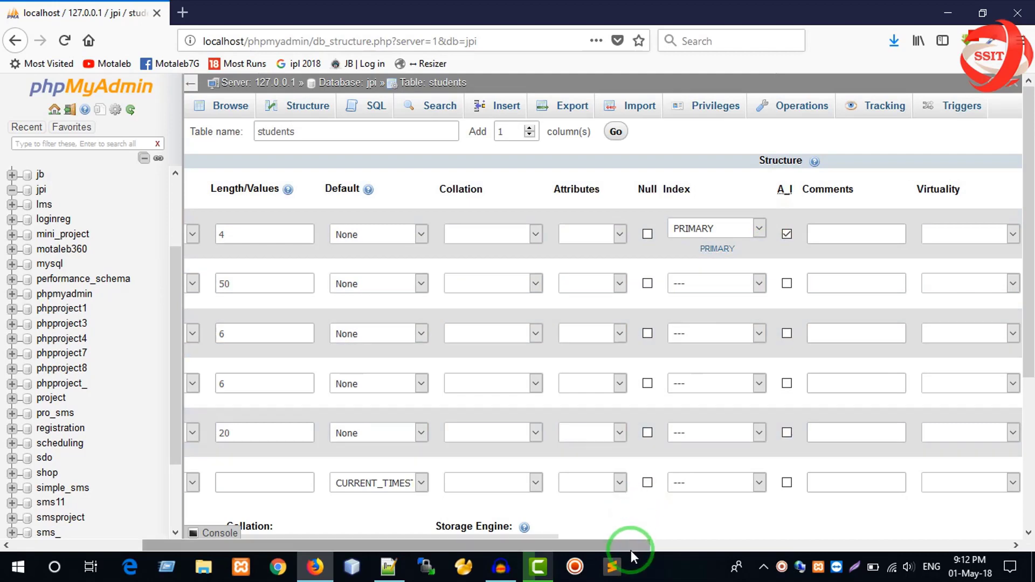
Add a UNIQUE index on the roll column, leaving the index name and size empty.
{"action": "left_click_drag", "start_coordinate": [630, 546], "coordinate": [590, 519]}
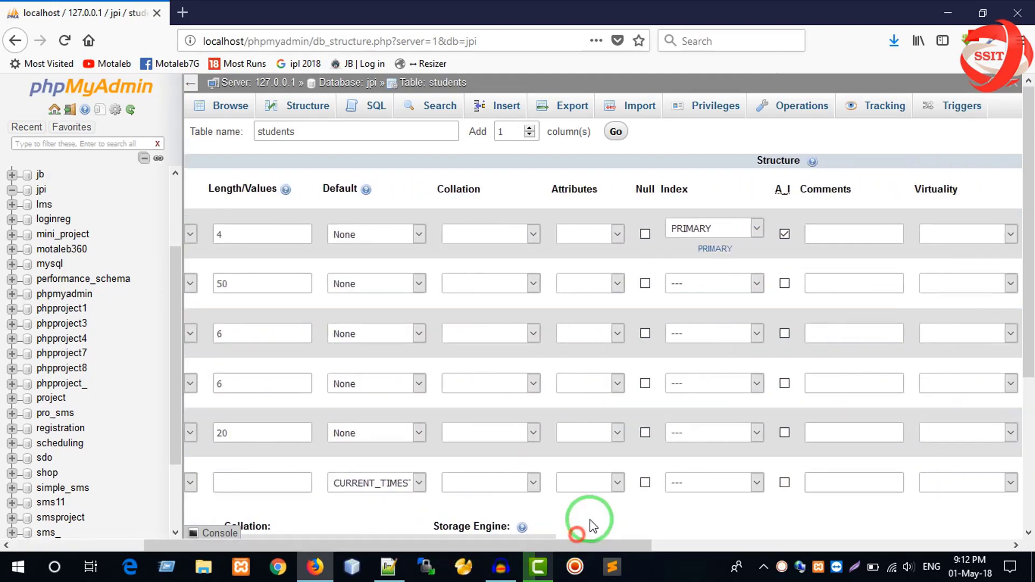
{"action": "left_click", "coordinate": [708, 332]}
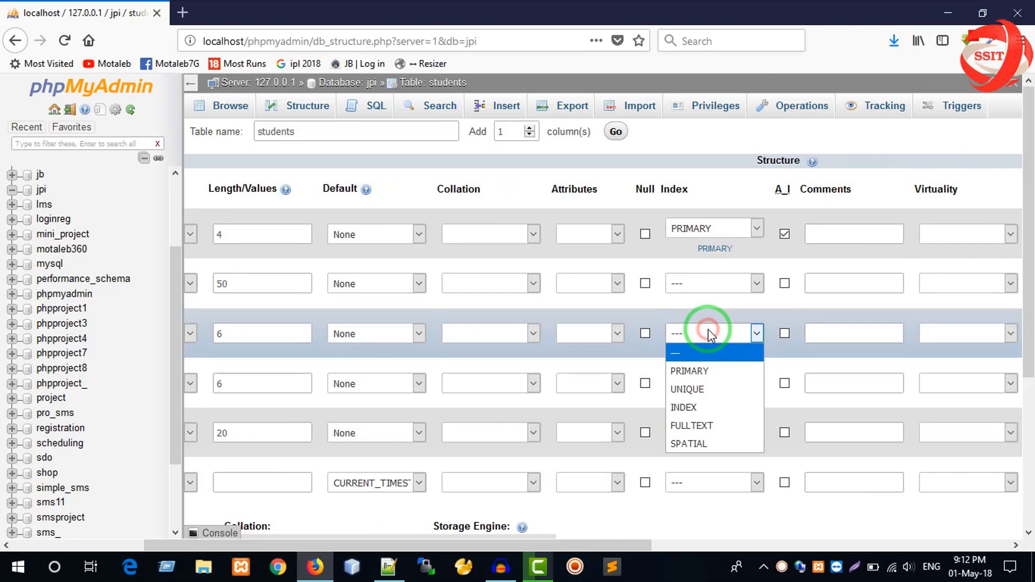
{"action": "left_click", "coordinate": [702, 396]}
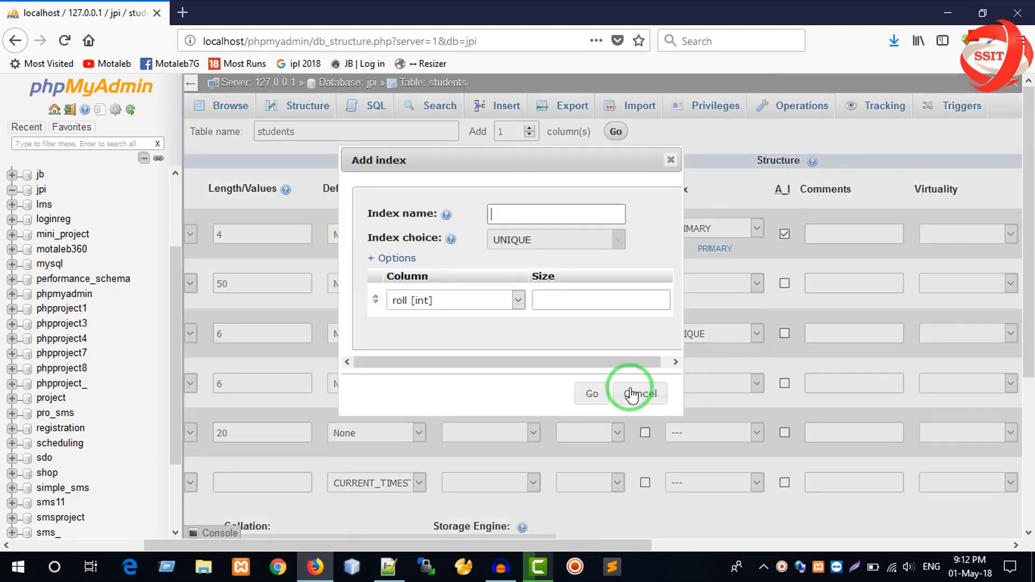
{"action": "key", "text": "Return"}
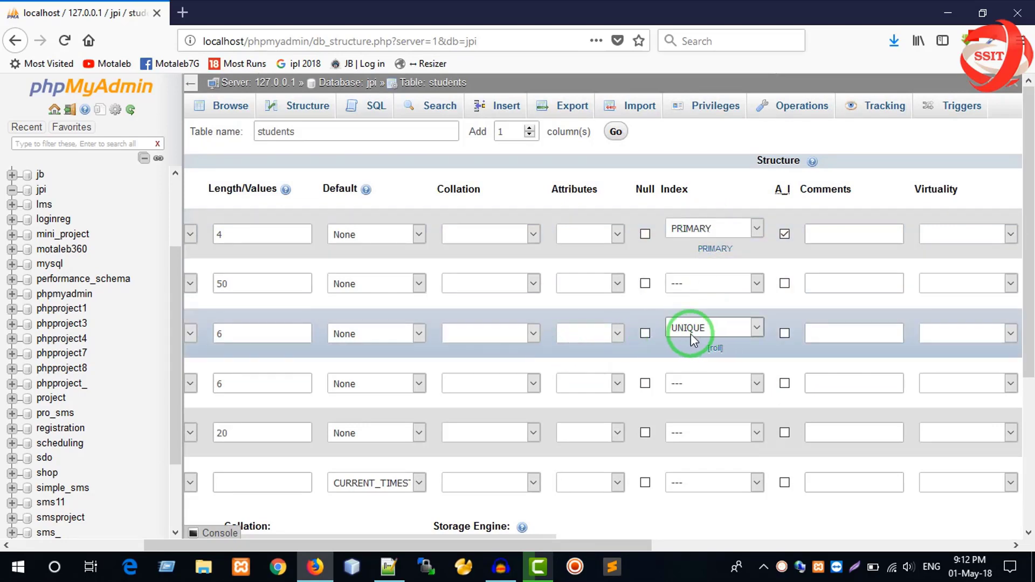
Add a single-column UNIQUE index on the reg column, leaving its name and size empty.
{"action": "left_click", "coordinate": [695, 383]}
{"action": "left_click", "coordinate": [693, 439]}
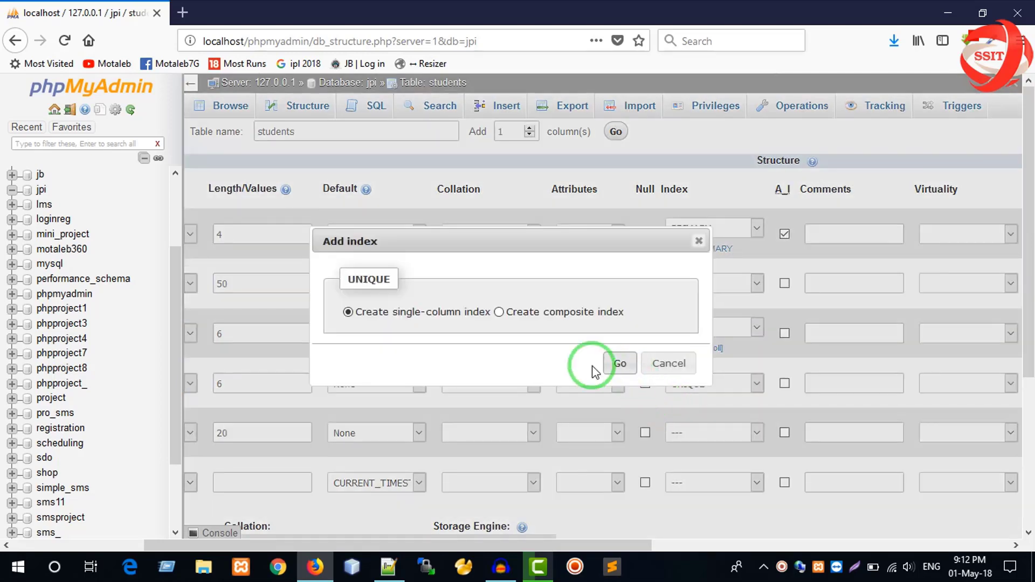
{"action": "left_click", "coordinate": [619, 363]}
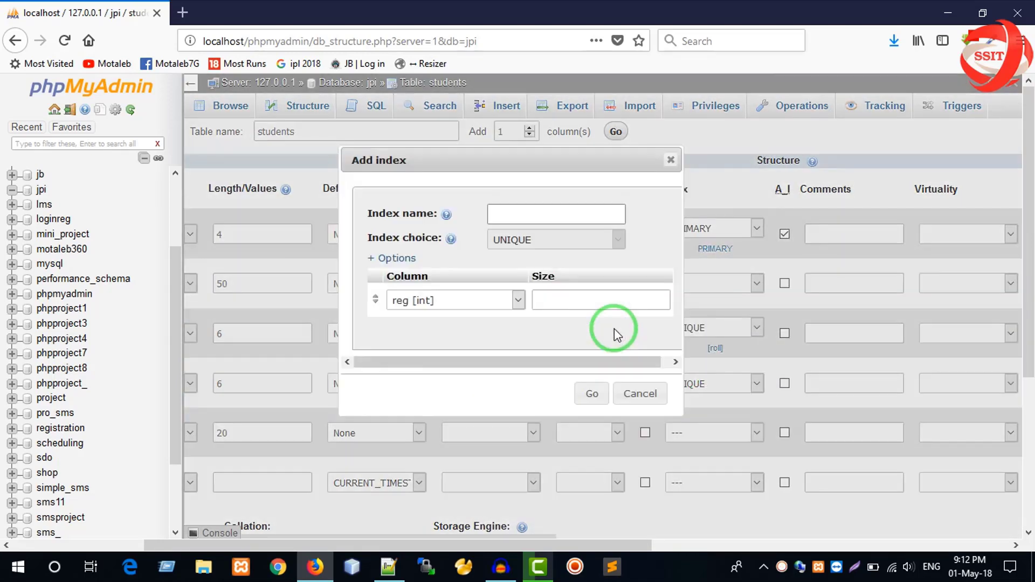
{"action": "left_click", "coordinate": [592, 398]}
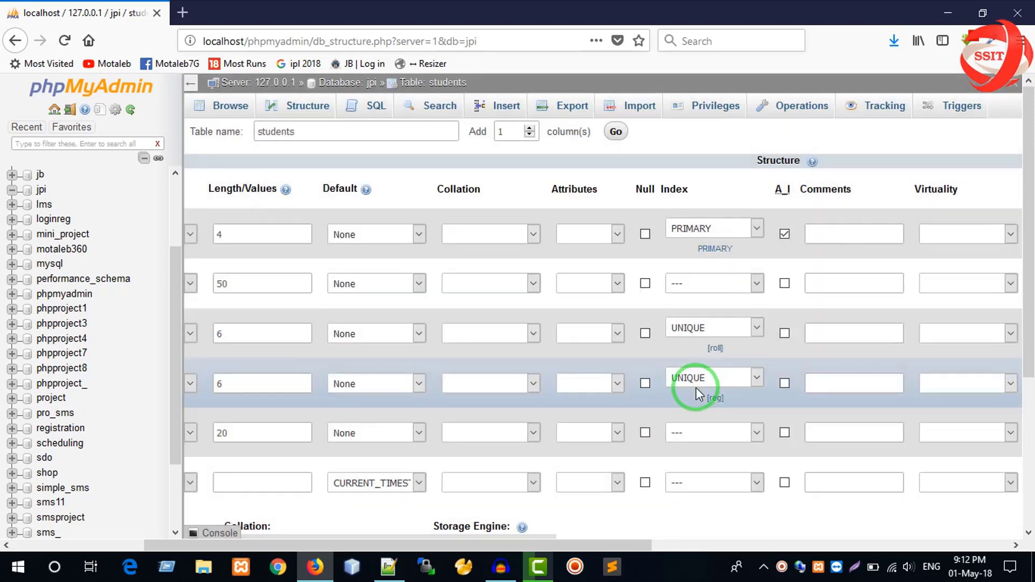
Save the students table definition with the InnoDB storage engine.
{"action": "left_click_drag", "start_coordinate": [636, 544], "coordinate": [441, 540]}
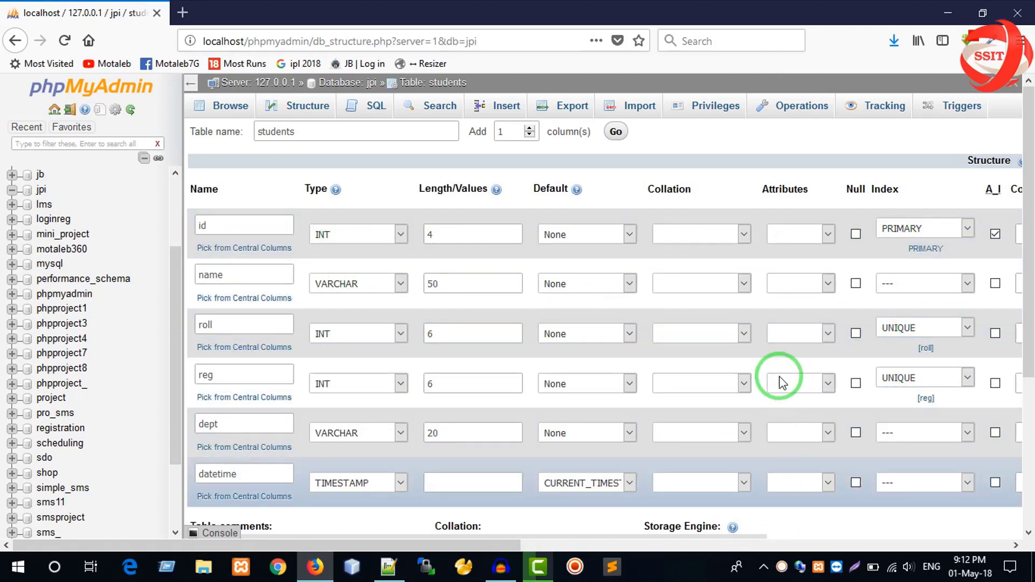
{"action": "scroll", "coordinate": [816, 481], "scroll_direction": "down", "scroll_amount": 5}
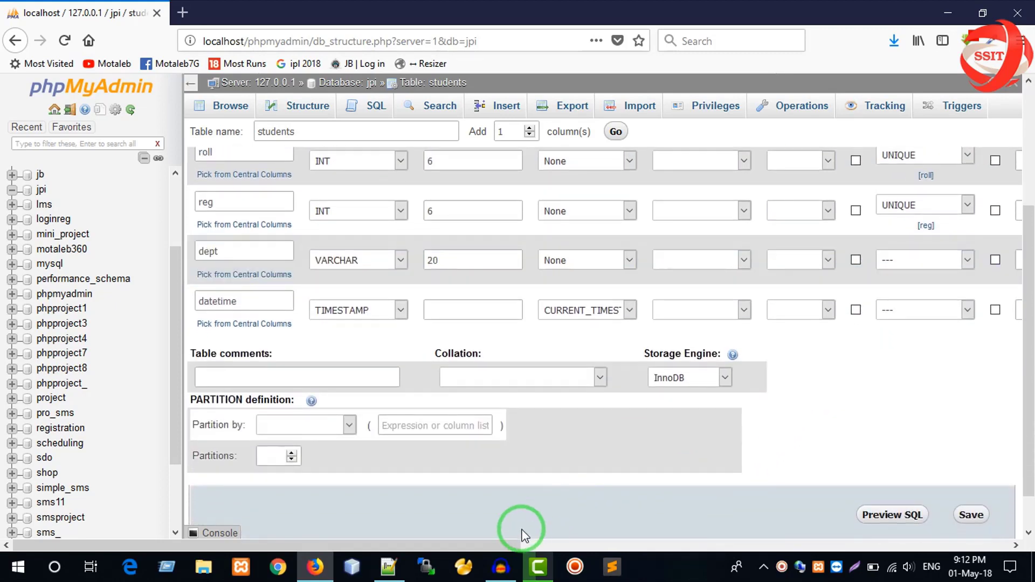
{"action": "left_click_drag", "start_coordinate": [509, 545], "coordinate": [695, 556]}
{"action": "scroll", "coordinate": [694, 458], "scroll_direction": "down", "scroll_amount": 2}
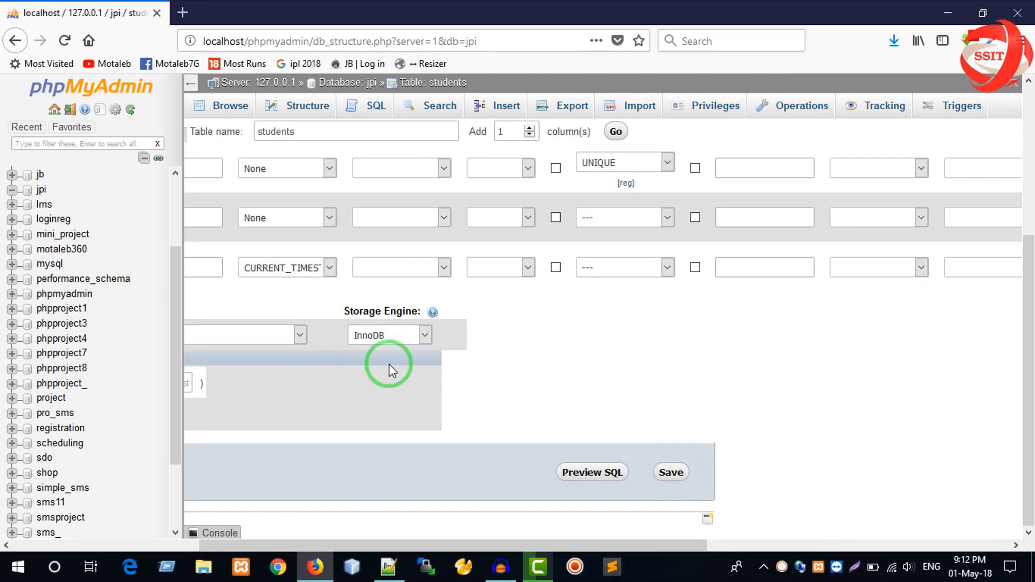
{"action": "left_click", "coordinate": [672, 473]}
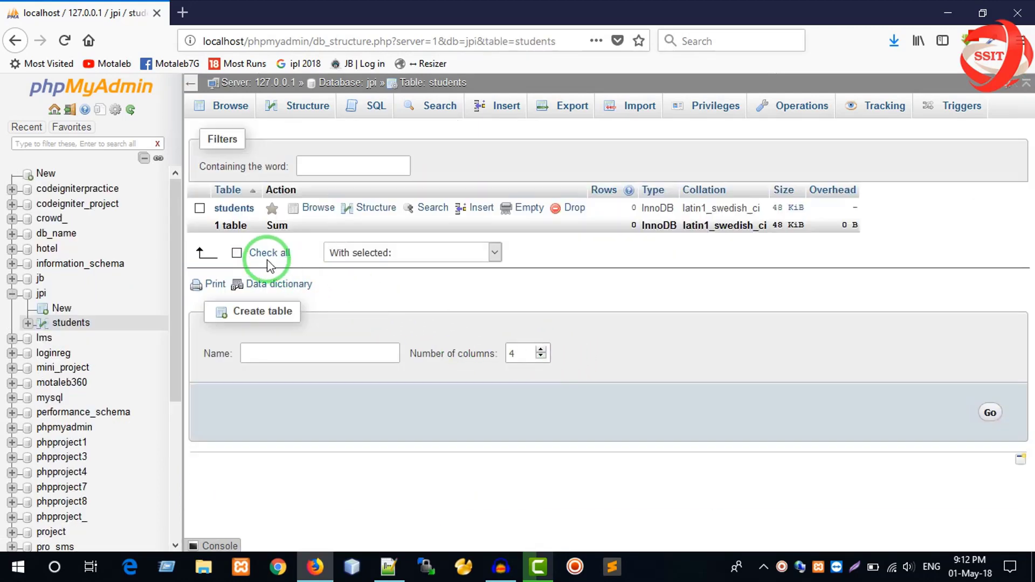
Examine the students table's contents, column structure and indexes.
{"action": "left_click", "coordinate": [239, 210]}
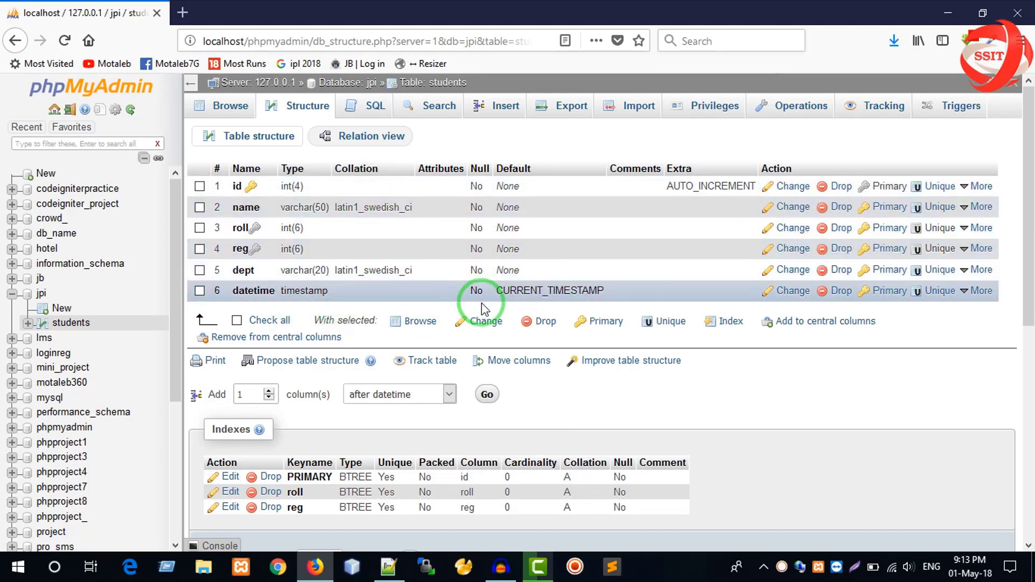
{"action": "scroll", "coordinate": [483, 314], "scroll_direction": "down", "scroll_amount": 3}
{"action": "scroll", "coordinate": [692, 375], "scroll_direction": "up", "scroll_amount": 3}
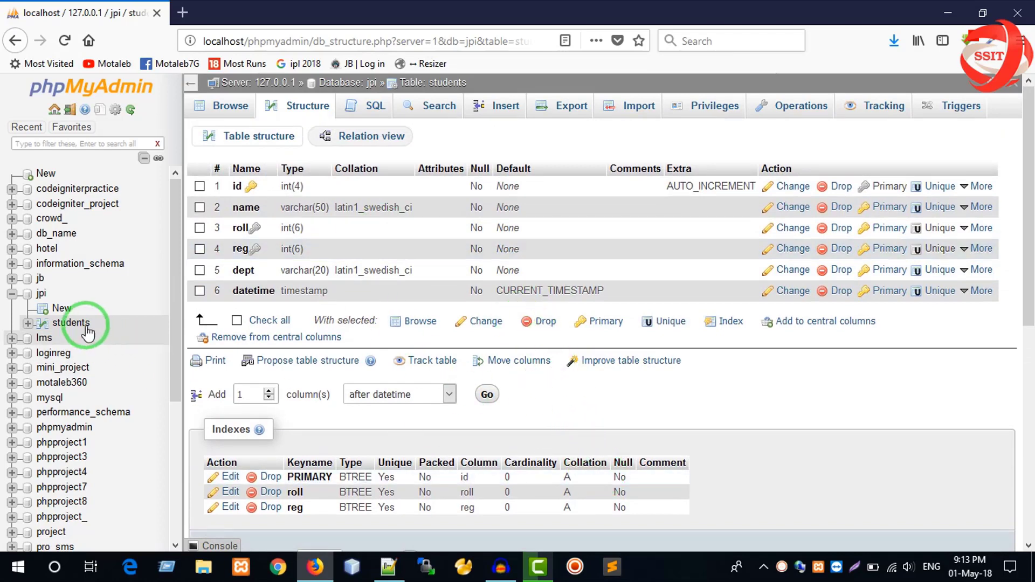
{"action": "left_click", "coordinate": [69, 323]}
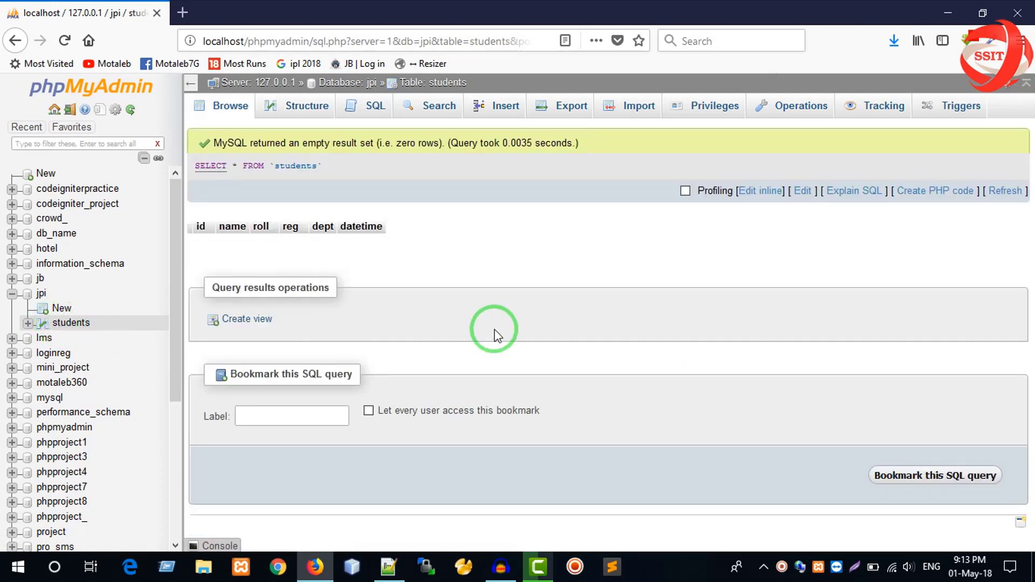
{"action": "left_click", "coordinate": [299, 116]}
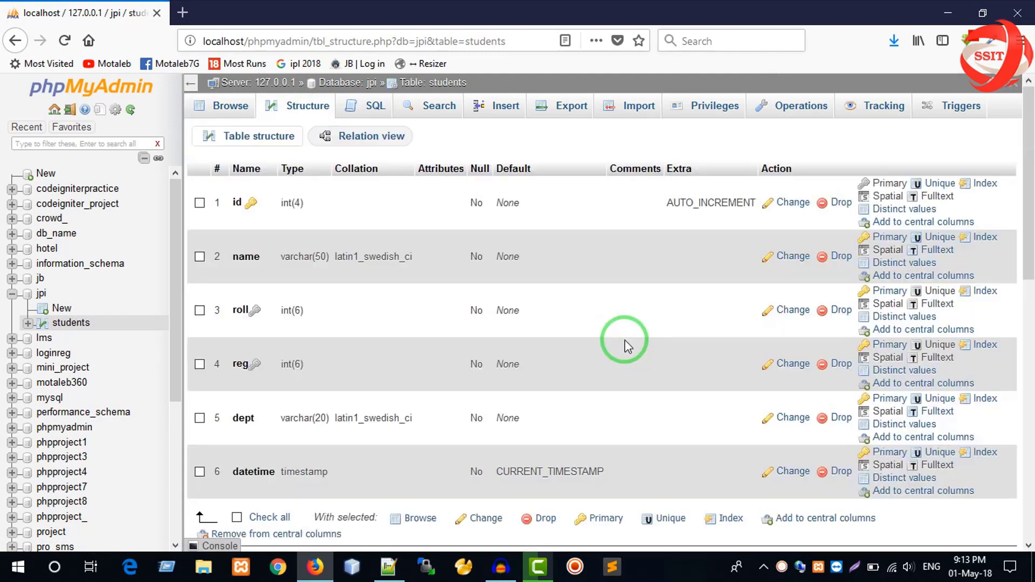
{"action": "scroll", "coordinate": [620, 399], "scroll_direction": "down", "scroll_amount": 3}
{"action": "scroll", "coordinate": [543, 345], "scroll_direction": "down", "scroll_amount": 3}
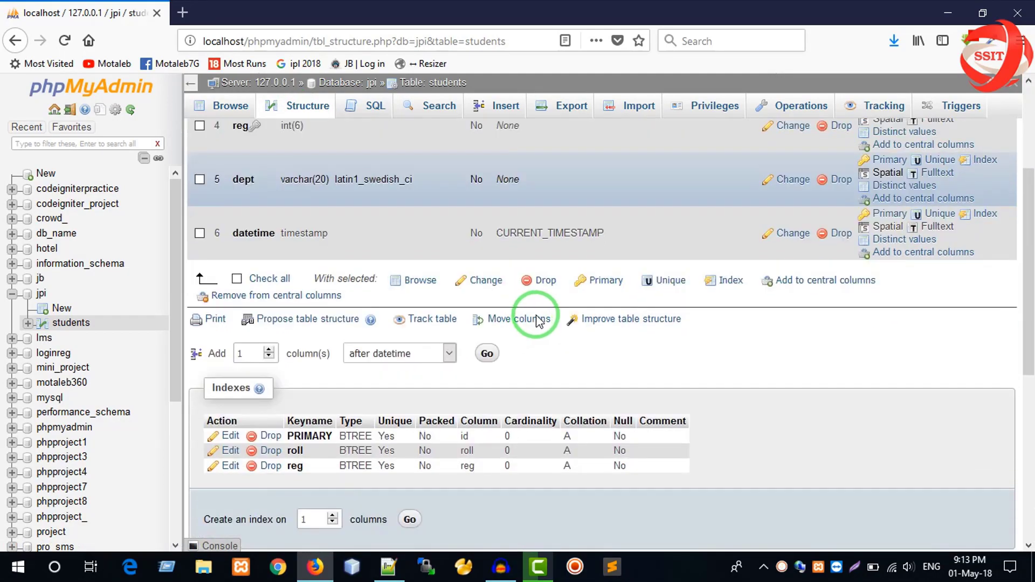
Drop the students table from the jpi database and confirm its deletion.
{"action": "scroll", "coordinate": [541, 220], "scroll_direction": "down", "scroll_amount": 2}
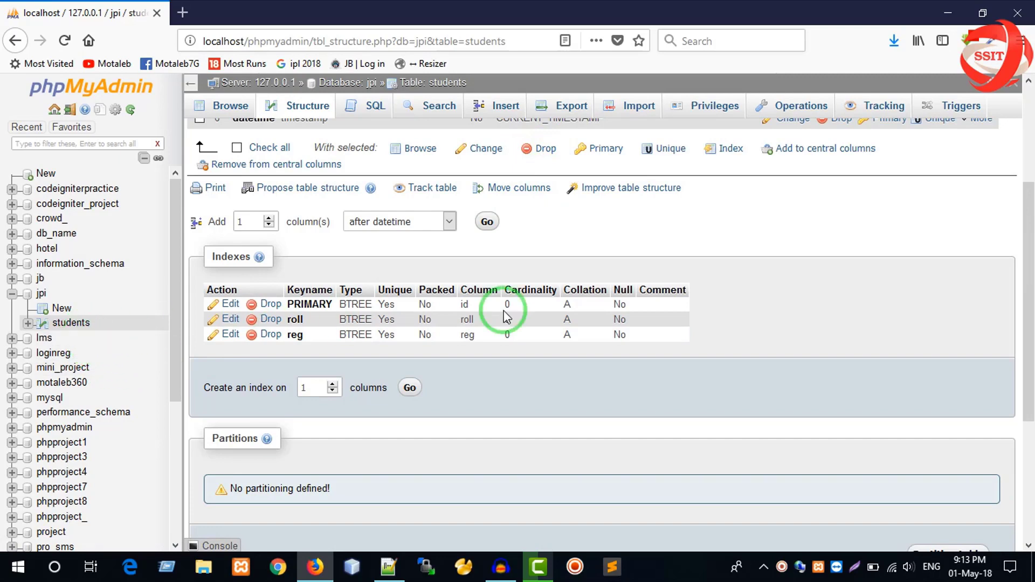
{"action": "scroll", "coordinate": [703, 251], "scroll_direction": "up", "scroll_amount": 1}
{"action": "scroll", "coordinate": [703, 251], "scroll_direction": "up", "scroll_amount": 3}
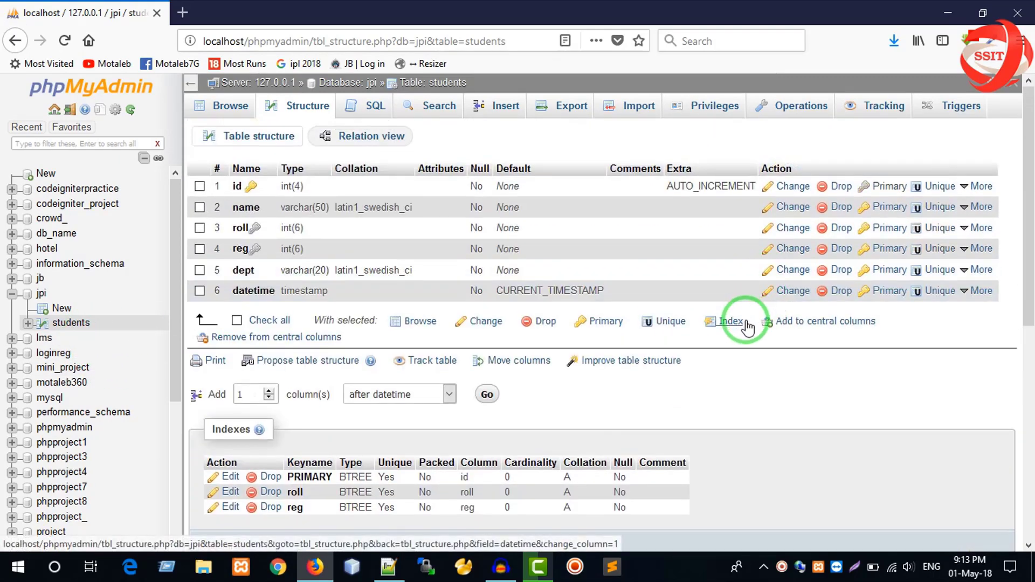
{"action": "left_click", "coordinate": [802, 111]}
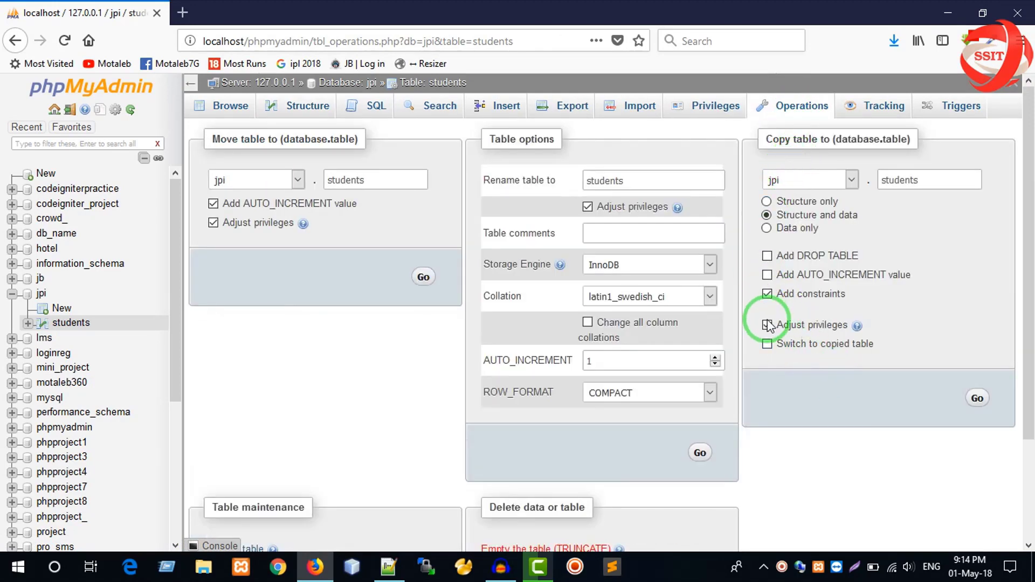
{"action": "scroll", "coordinate": [762, 318], "scroll_direction": "down", "scroll_amount": 3}
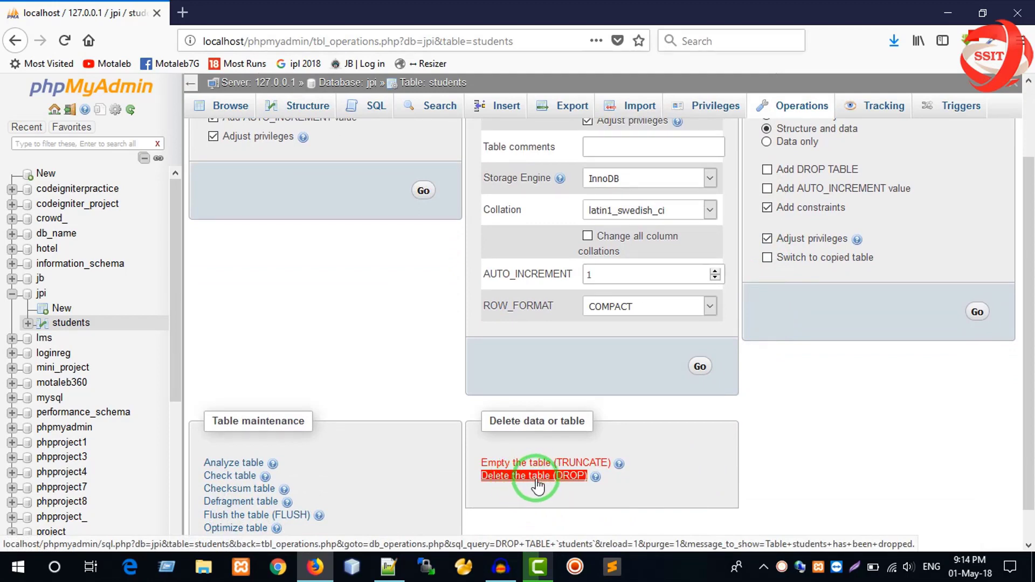
{"action": "left_click", "coordinate": [538, 476]}
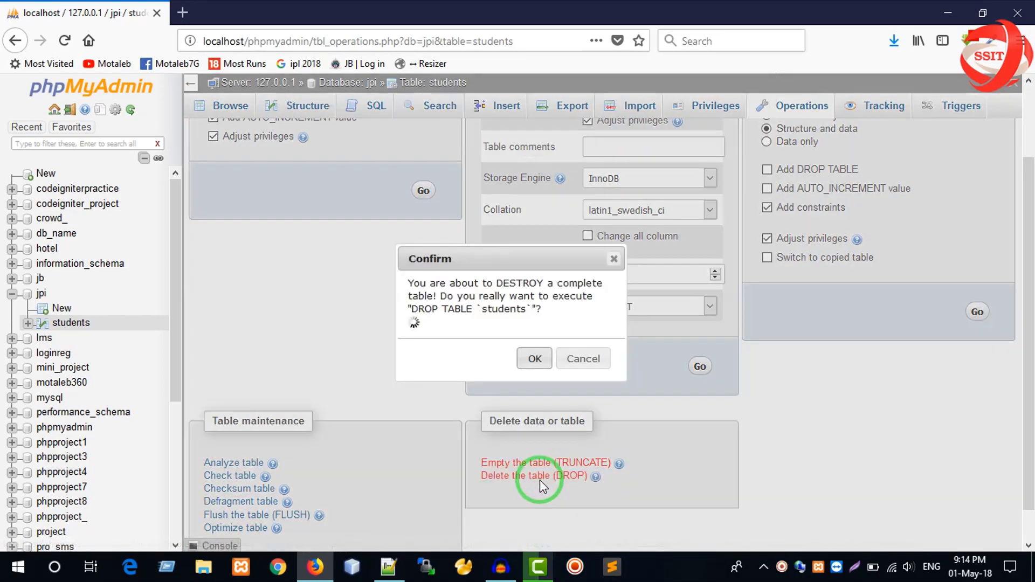
{"action": "left_click", "coordinate": [535, 364]}
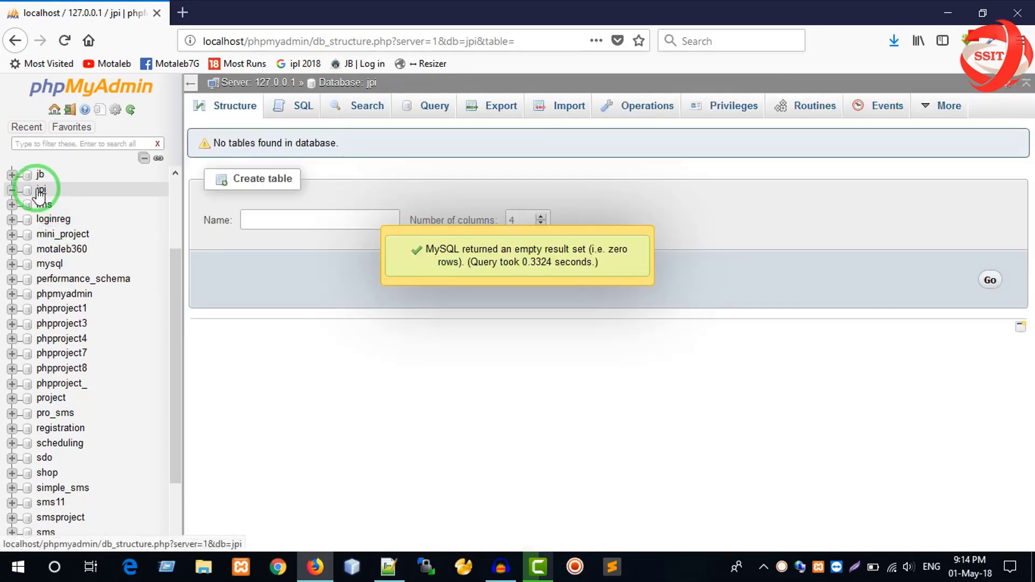
Start a SQL query on the jpi database that creates table test with an id int(2) NOT null column.
{"action": "left_click", "coordinate": [40, 192]}
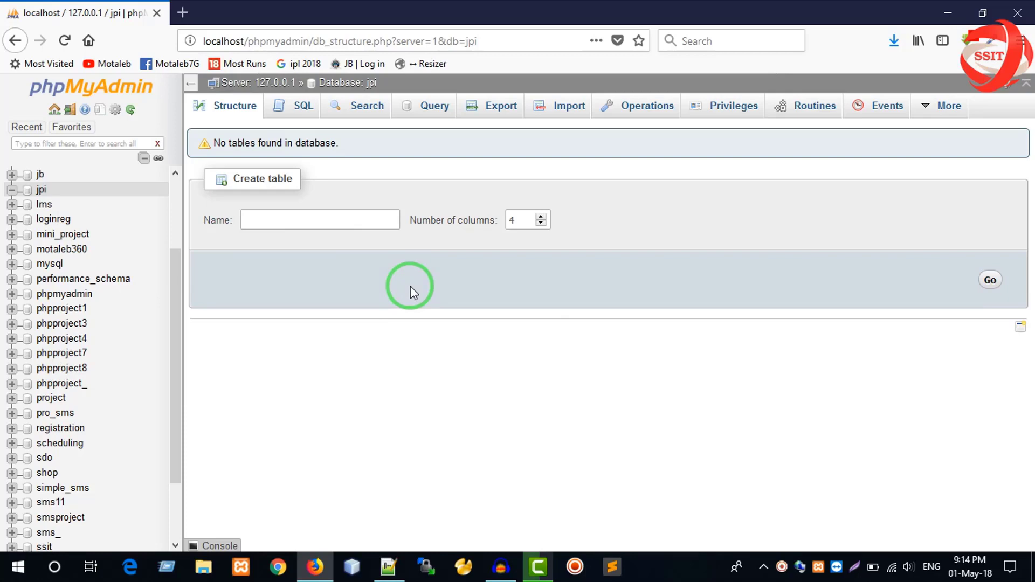
{"action": "left_click", "coordinate": [301, 115]}
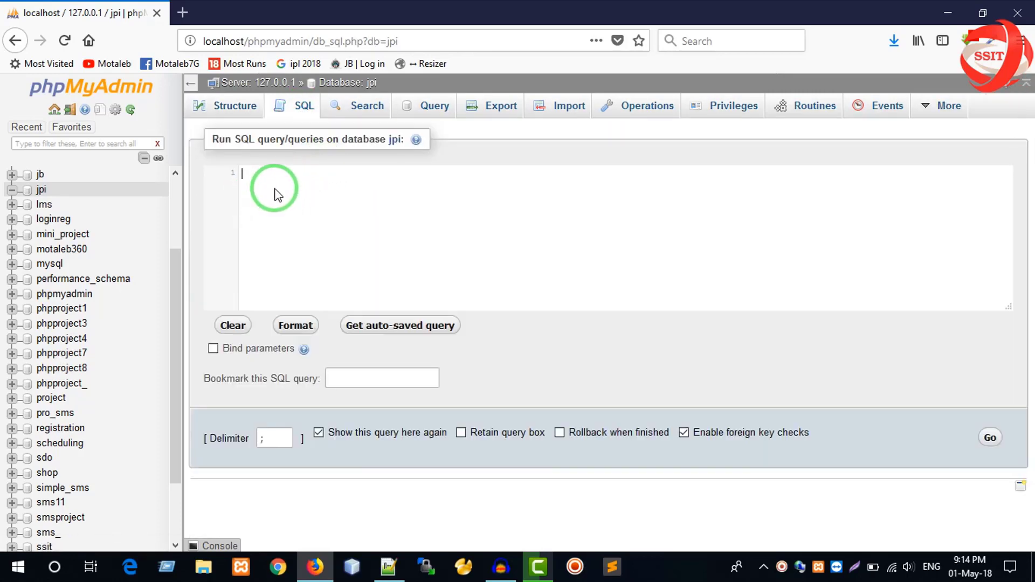
{"action": "type", "text": "CREATE TABLE test("}
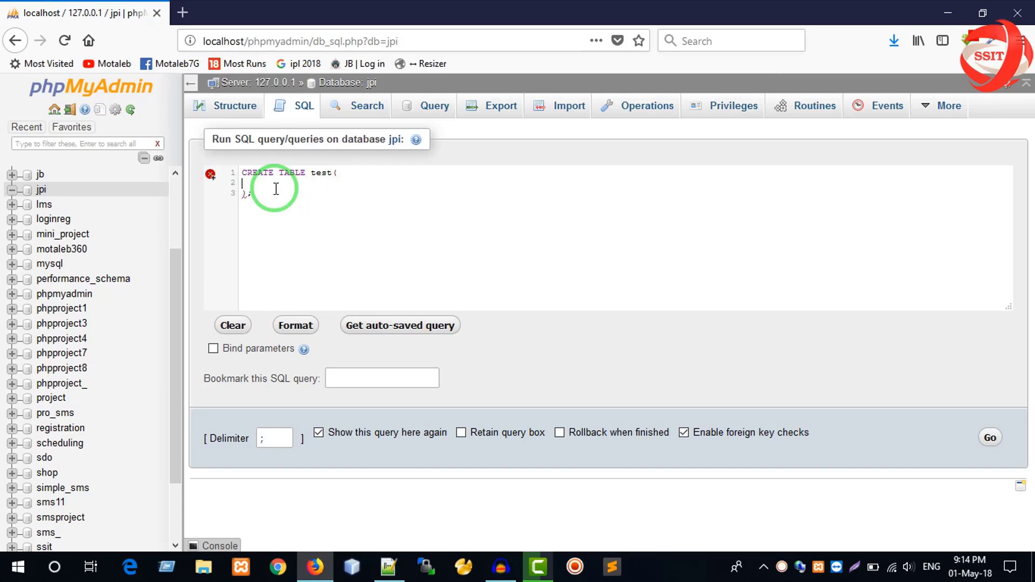
{"action": "type", "text": "id int"}
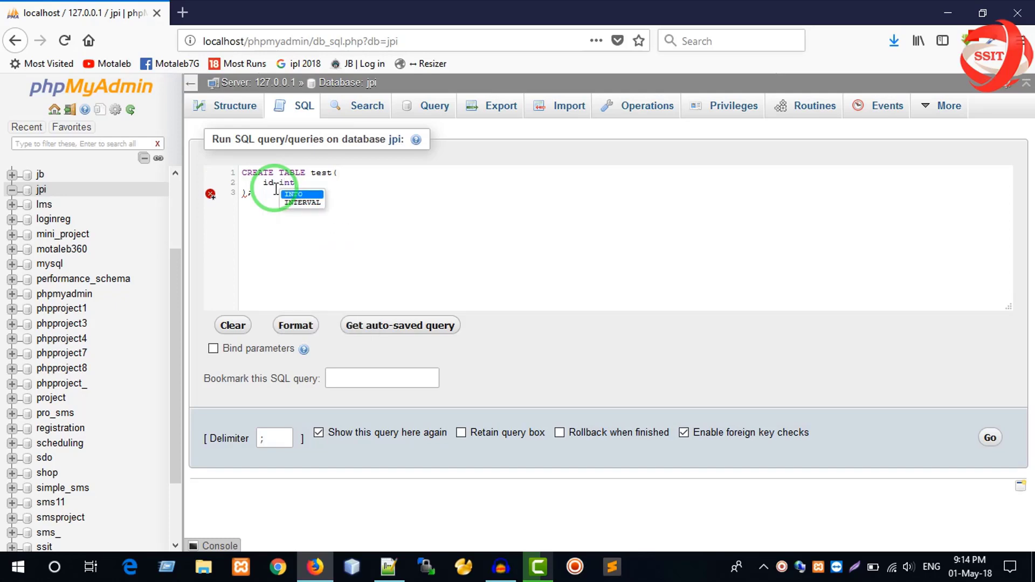
{"action": "type", "text": "(2"}
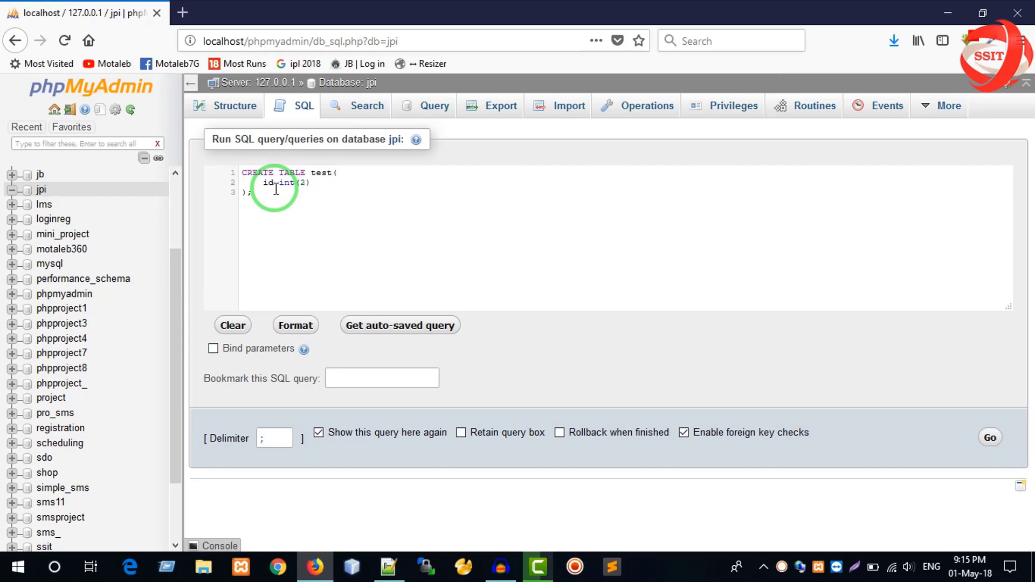
{"action": "type", "text": "NOT n"}
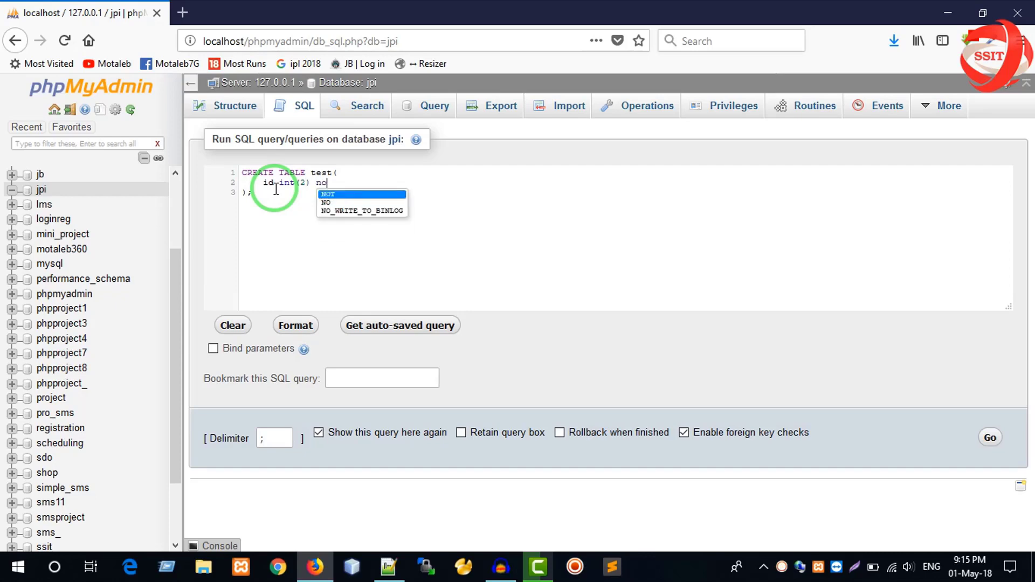
{"action": "type", "text": "ull"}
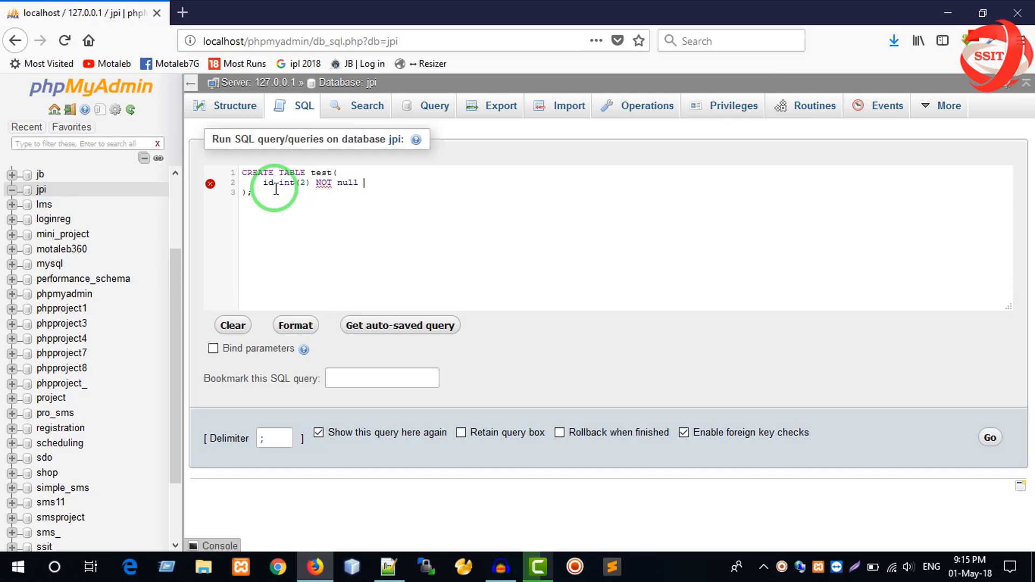
Define the id column in the query as AUTO_INCREMENT PRIMARY KEY.
{"action": "type", "text": " Au"}
{"action": "key", "text": "Down"}
{"action": "key", "text": "Return"}
{"action": "type", "text": "pri"}
{"action": "key", "text": "Return"}
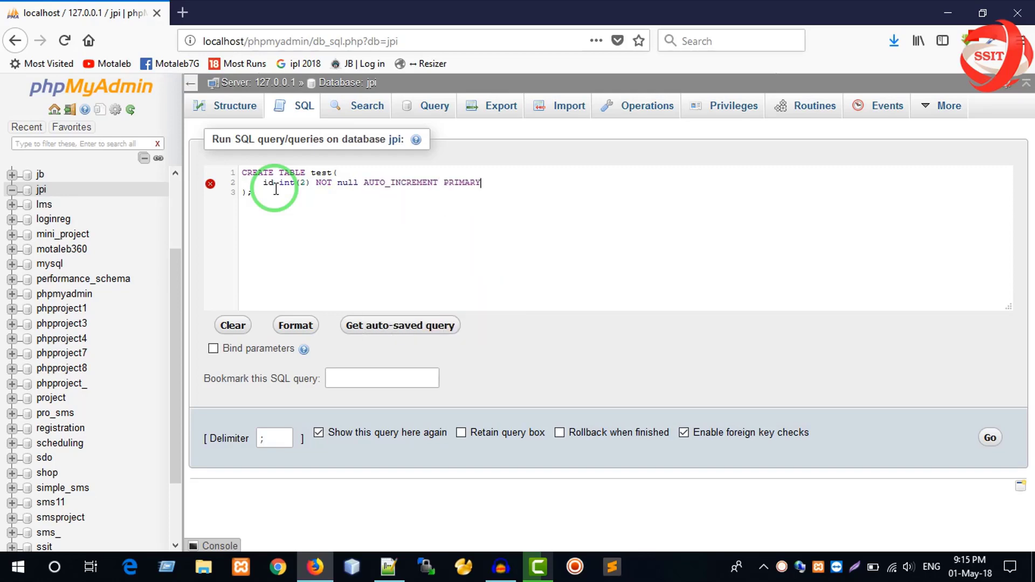
{"action": "type", "text": "ke"}
{"action": "key", "text": "Return"}
Add the columns name VARCHAR(50) and roll int(6) UNIQUE to the test table query and execute it.
{"action": "type", "text": "name"}
{"action": "type", "text": " VARCH"}
{"action": "type", "text": "roll "}
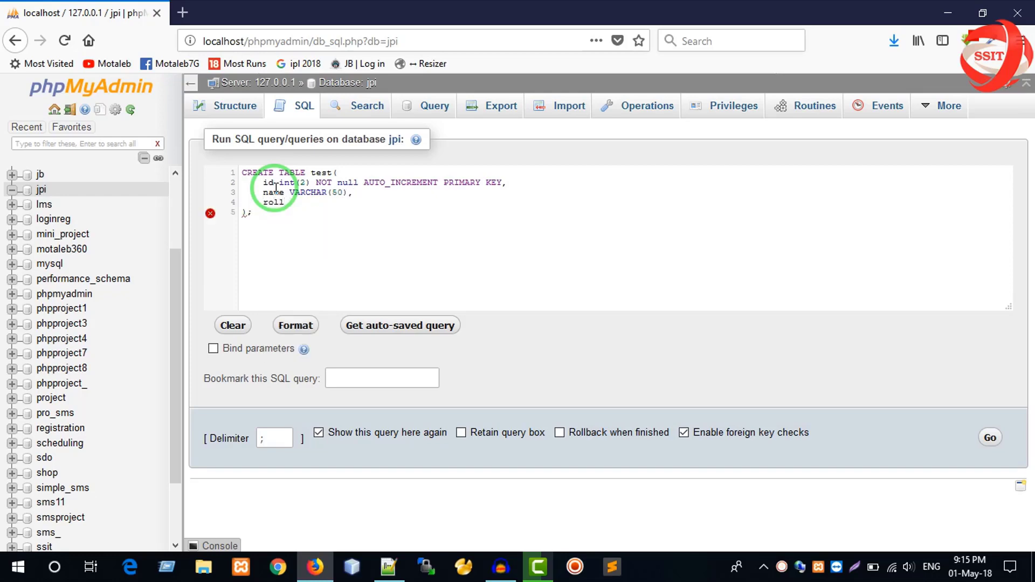
{"action": "type", "text": "i"}
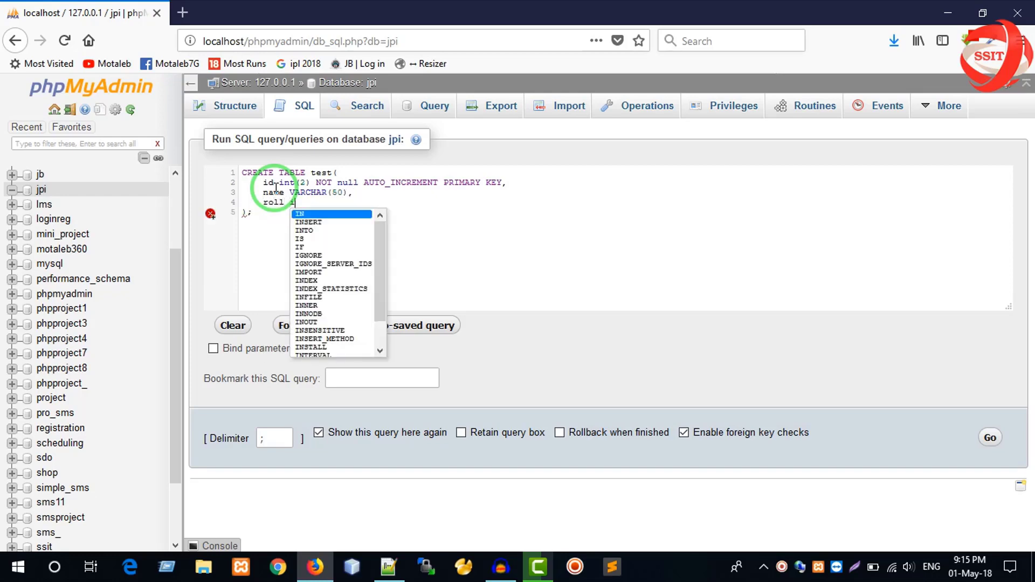
{"action": "type", "text": "nt(6) "}
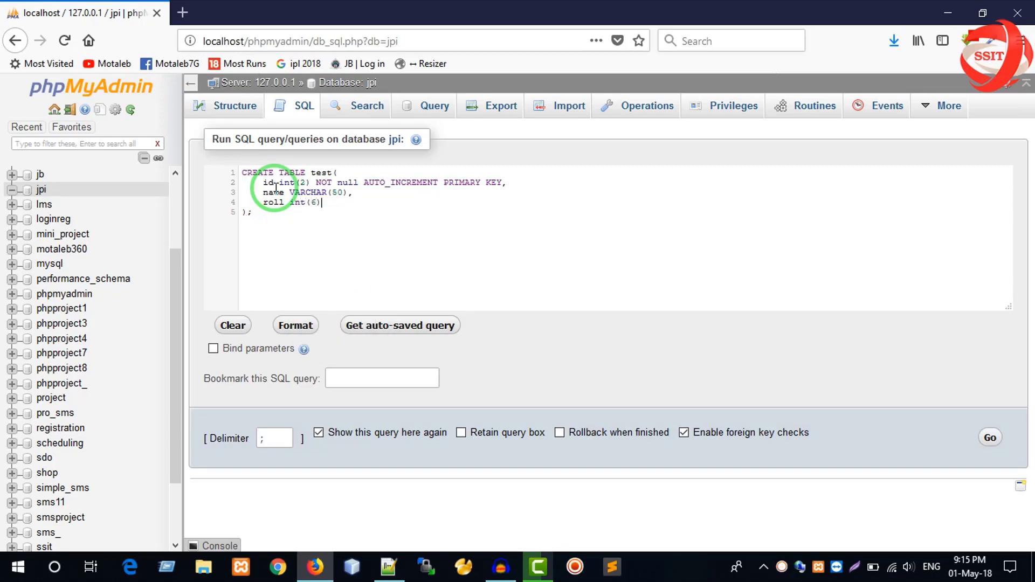
{"action": "type", "text": "un"}
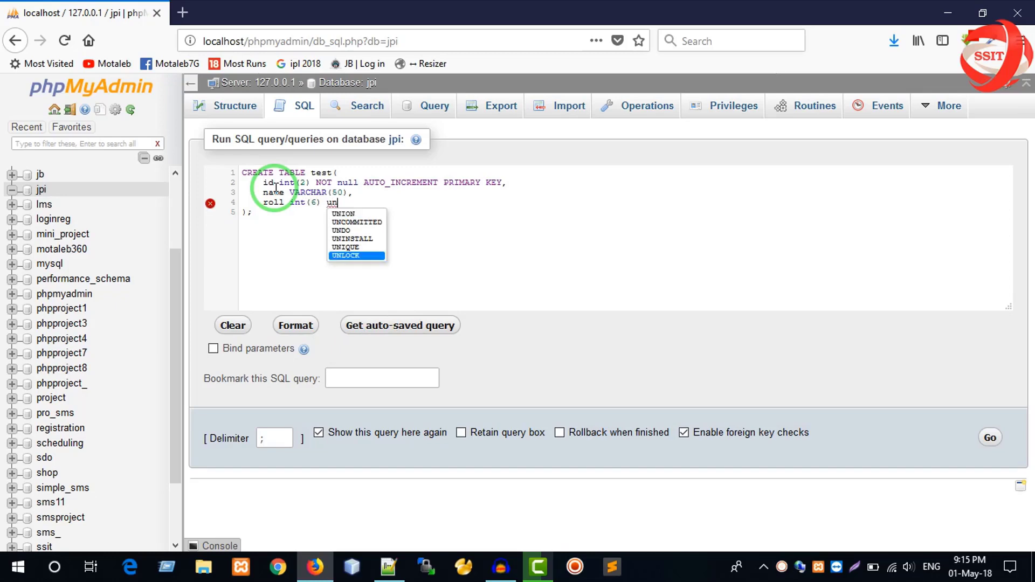
{"action": "key", "text": "Return"}
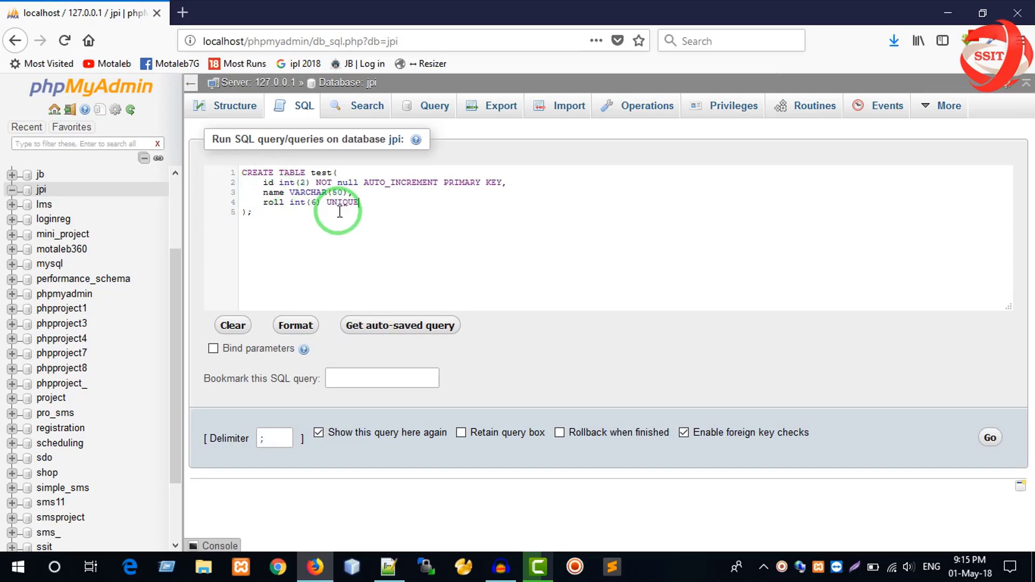
{"action": "left_click_drag", "start_coordinate": [254, 215], "coordinate": [234, 175]}
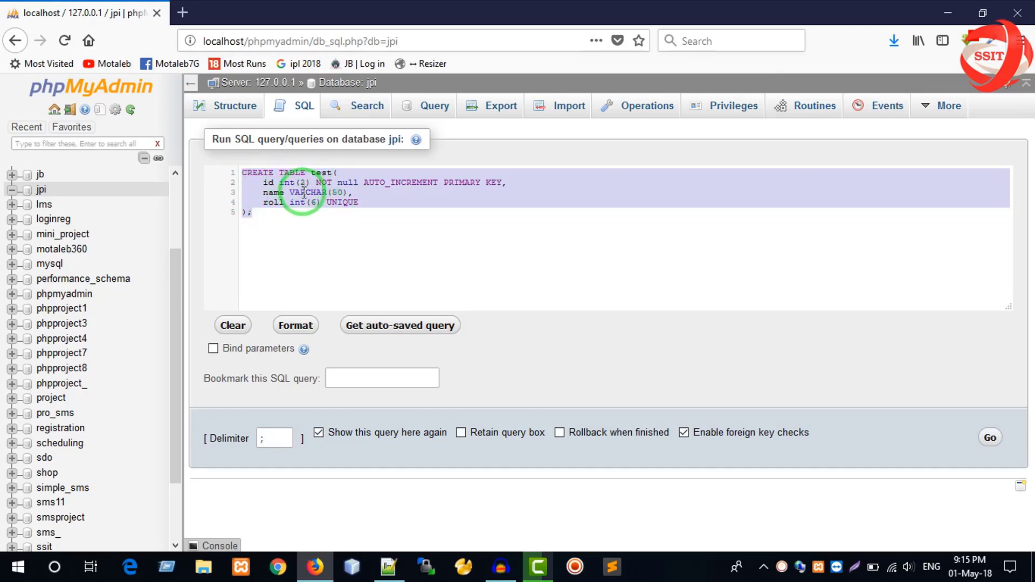
{"action": "left_click", "coordinate": [991, 439]}
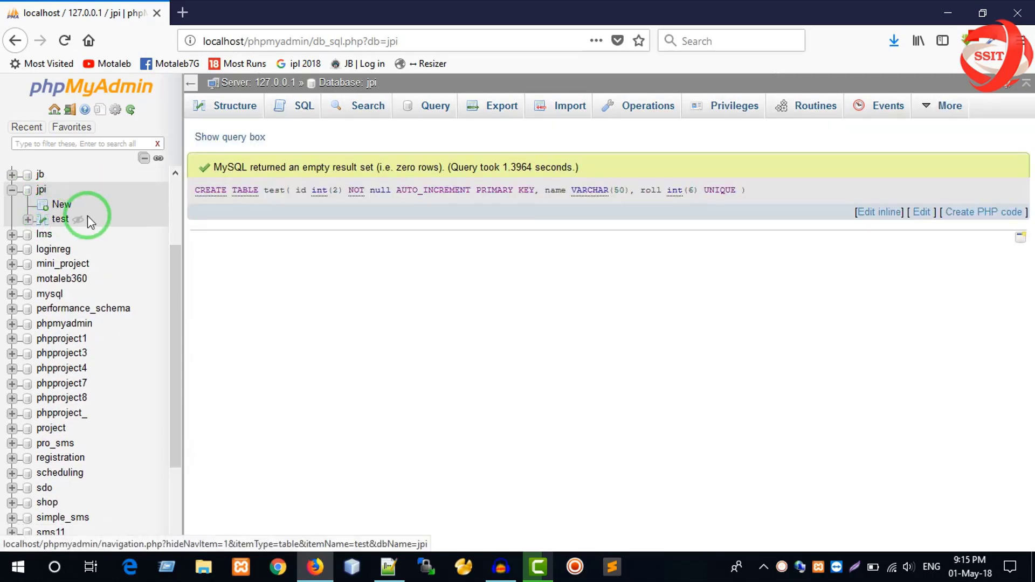
Run the SQL query DROP TABLE test on the jpi database and confirm its execution.
{"action": "left_click", "coordinate": [300, 111]}
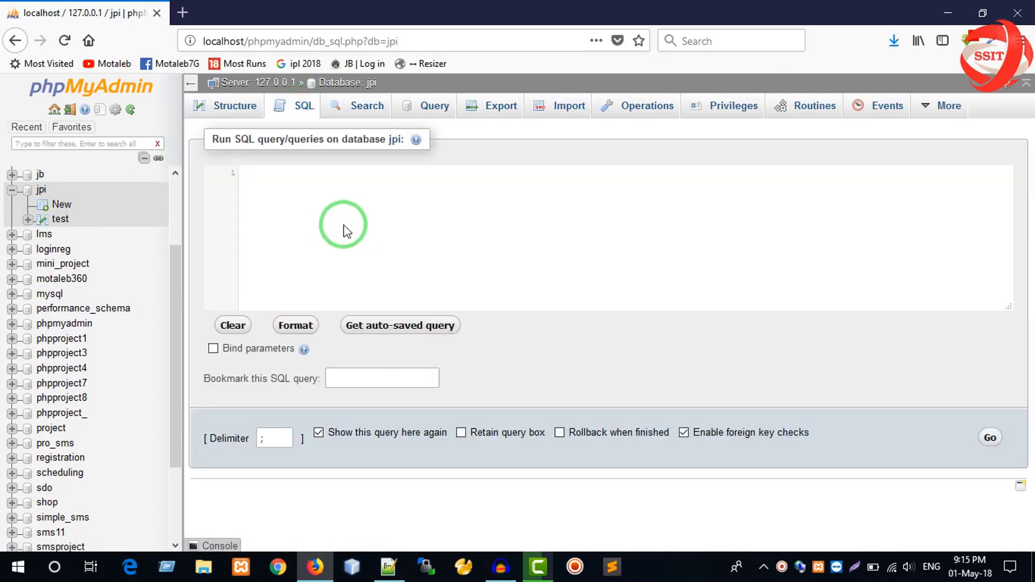
{"action": "type", "text": "DROP"}
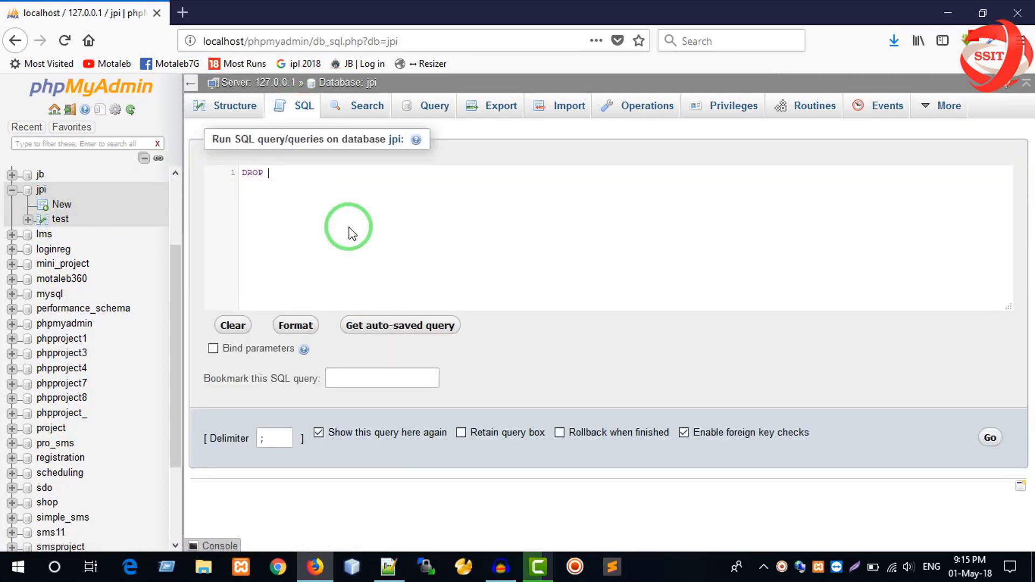
{"action": "type", "text": " ta"}
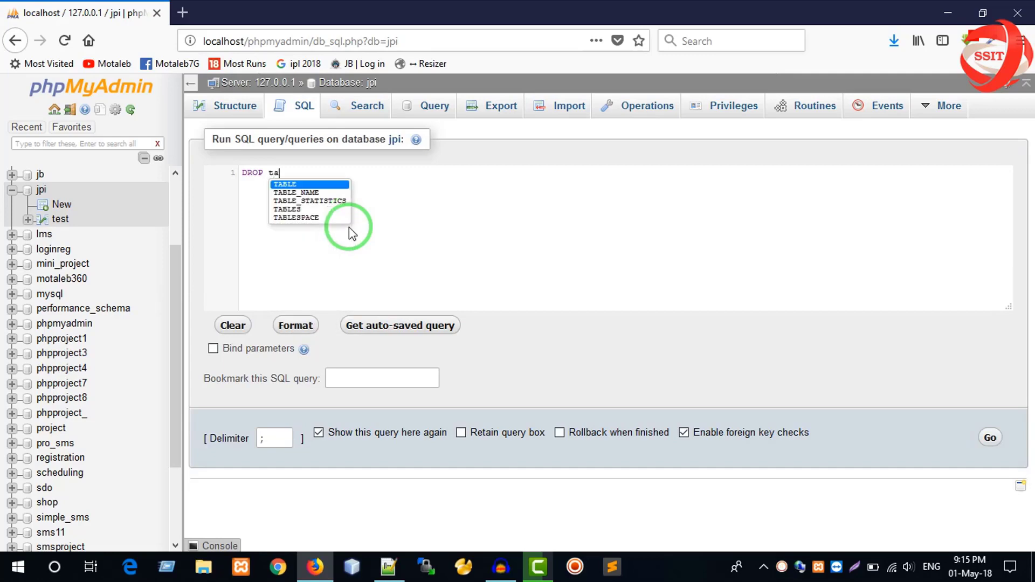
{"action": "key", "text": "Return"}
{"action": "type", "text": "te"}
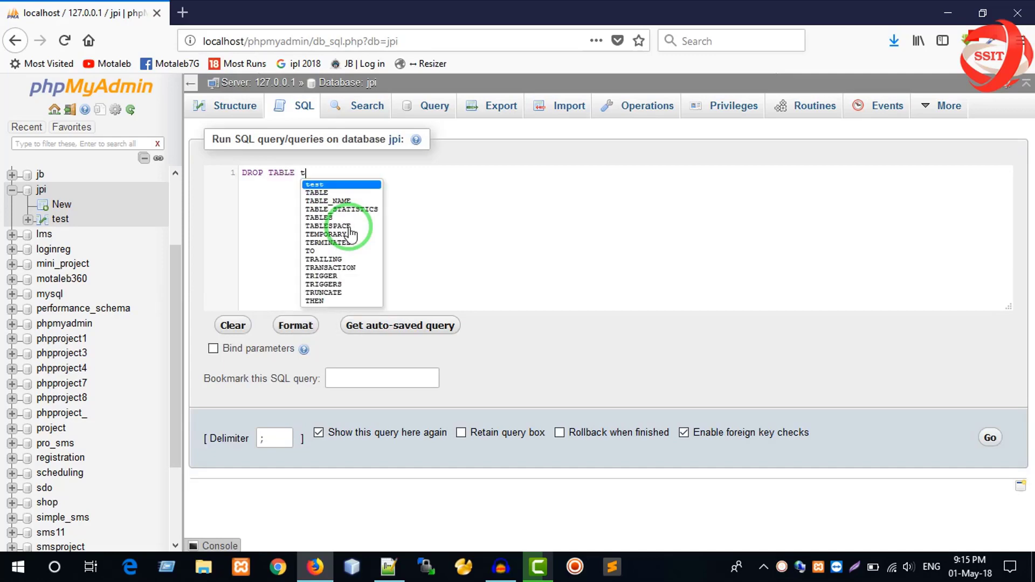
{"action": "key", "text": "Return"}
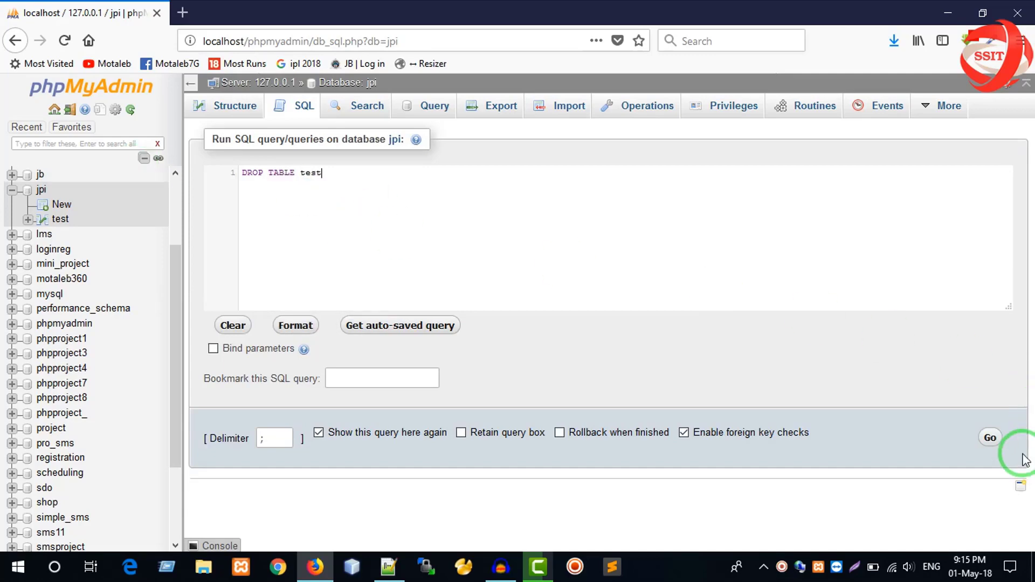
{"action": "left_click", "coordinate": [992, 443]}
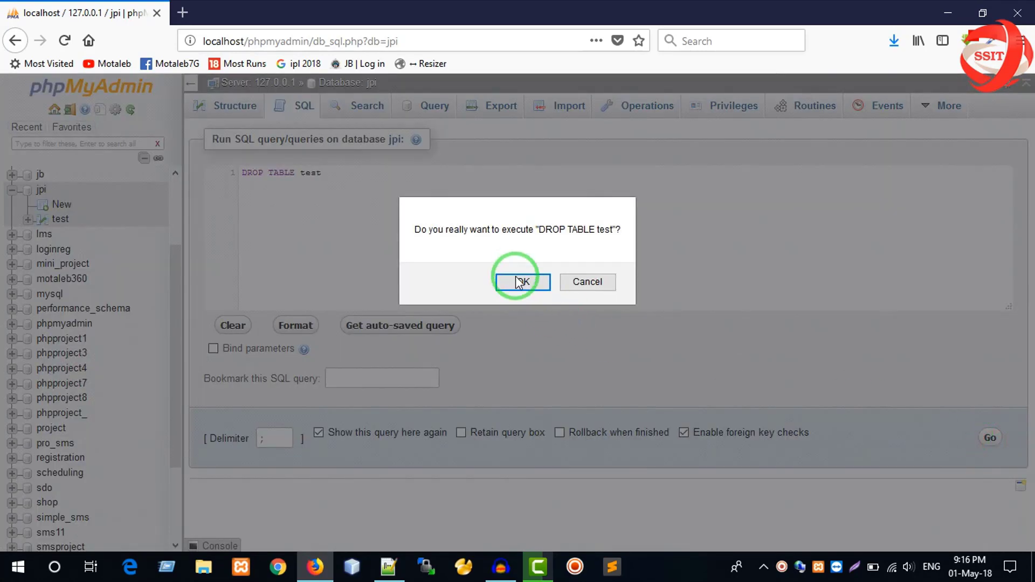
{"action": "left_click", "coordinate": [521, 281]}
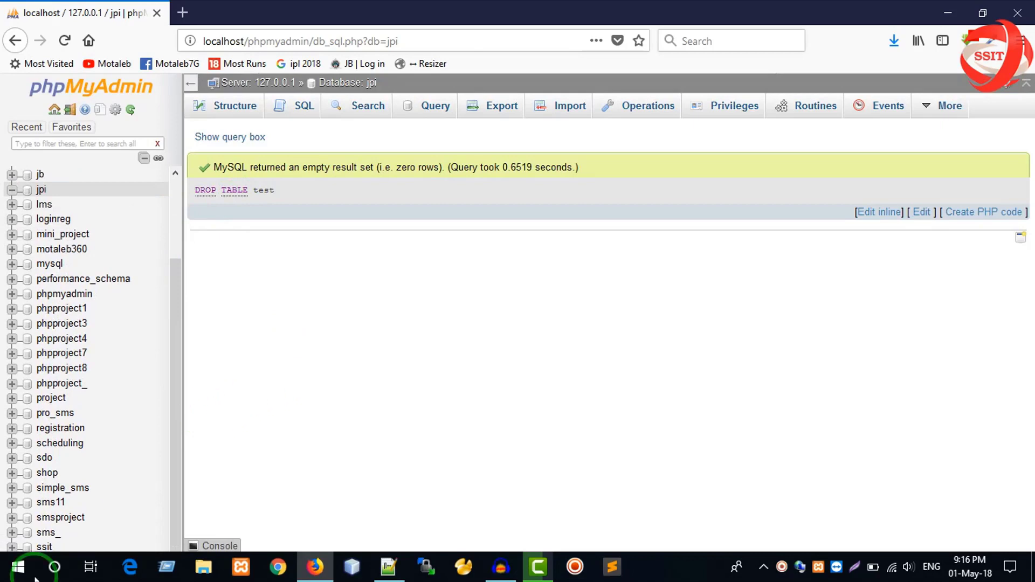
Open Command Prompt and reposition its window over the browser.
{"action": "left_click", "coordinate": [7, 572]}
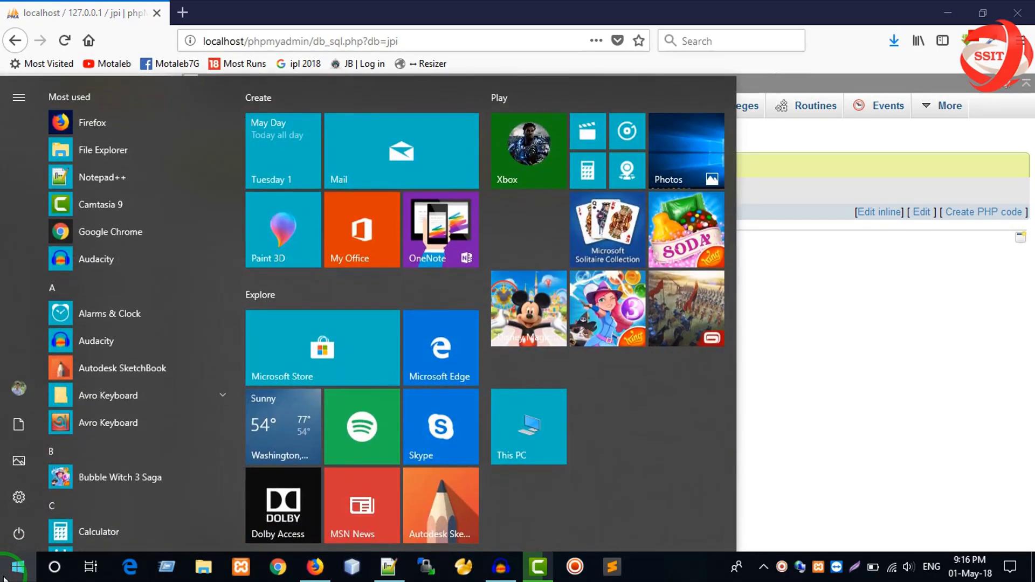
{"action": "type", "text": "cm"}
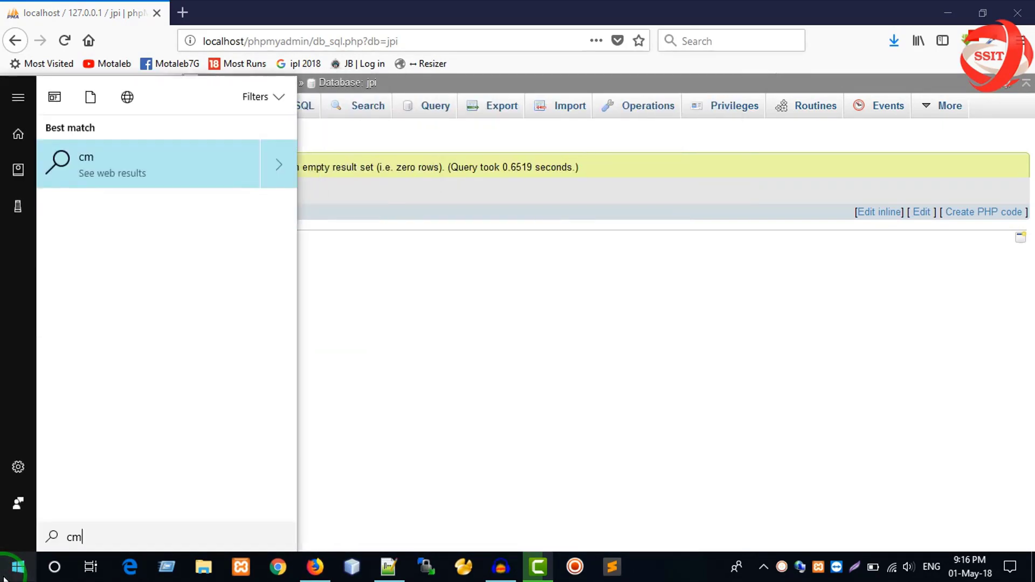
{"action": "left_click", "coordinate": [4, 579]}
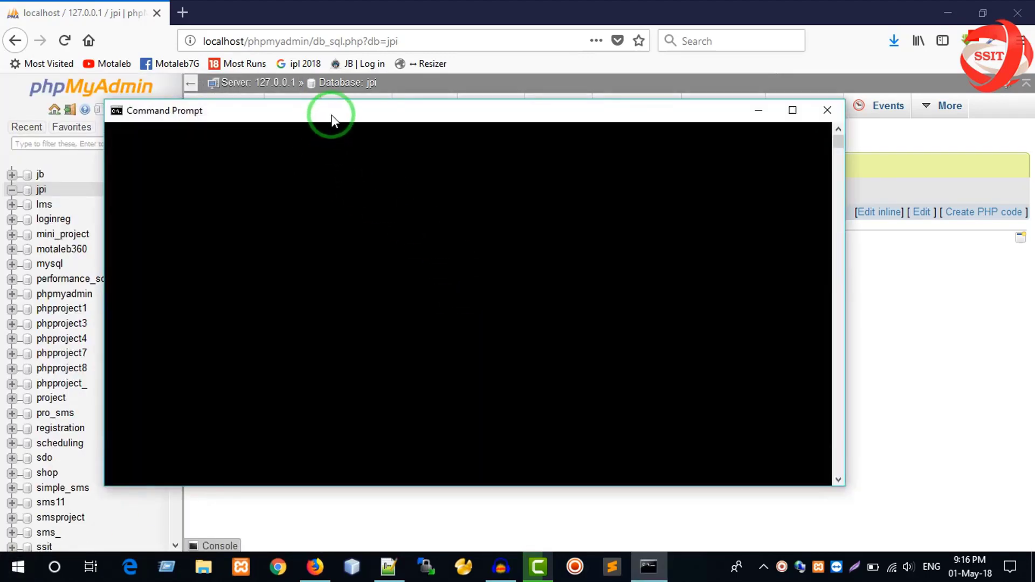
{"action": "left_click_drag", "start_coordinate": [331, 116], "coordinate": [455, 113]}
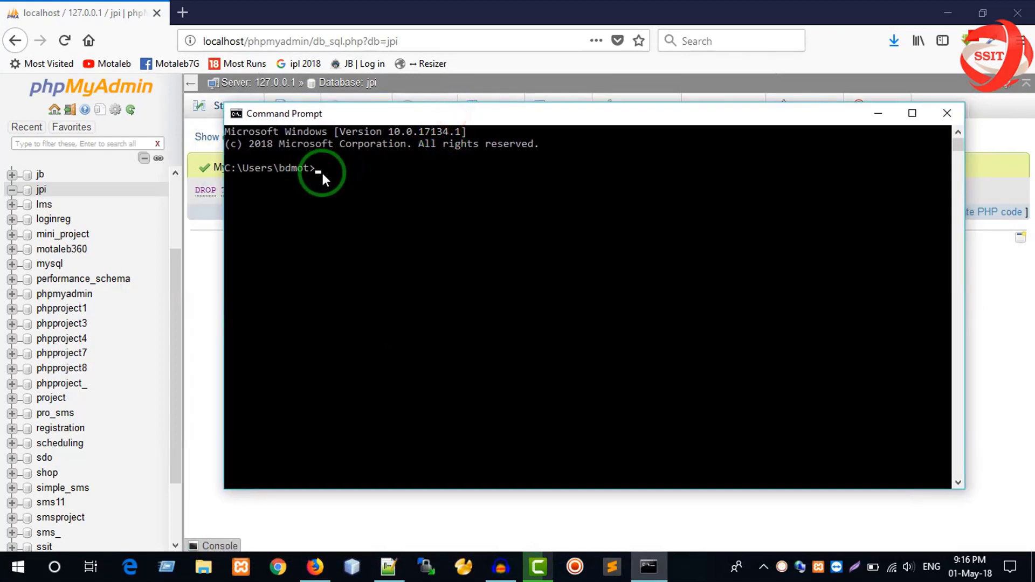